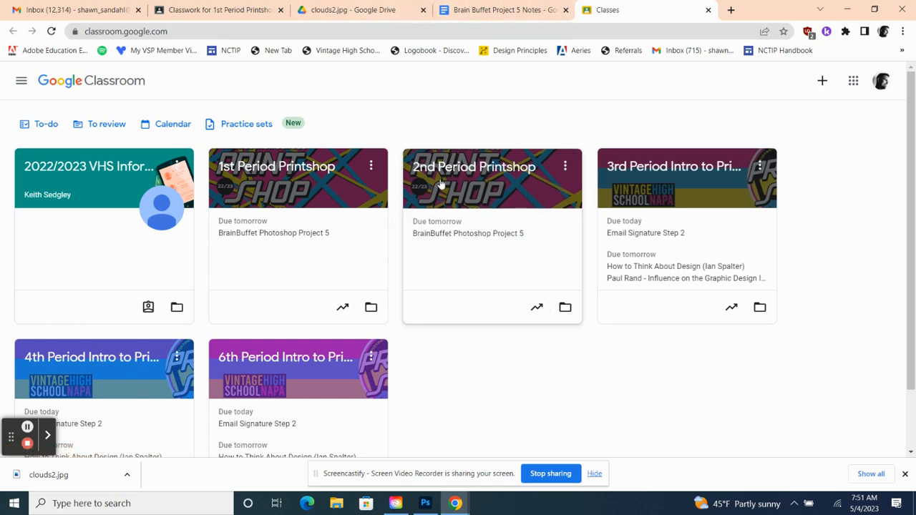
Open the BrainBuffet Photoshop Project 5 assignment in the 1st Period Printshop classwork, and switch to Photoshop.
{"action": "left_click", "coordinate": [280, 182]}
{"action": "left_click", "coordinate": [422, 87]}
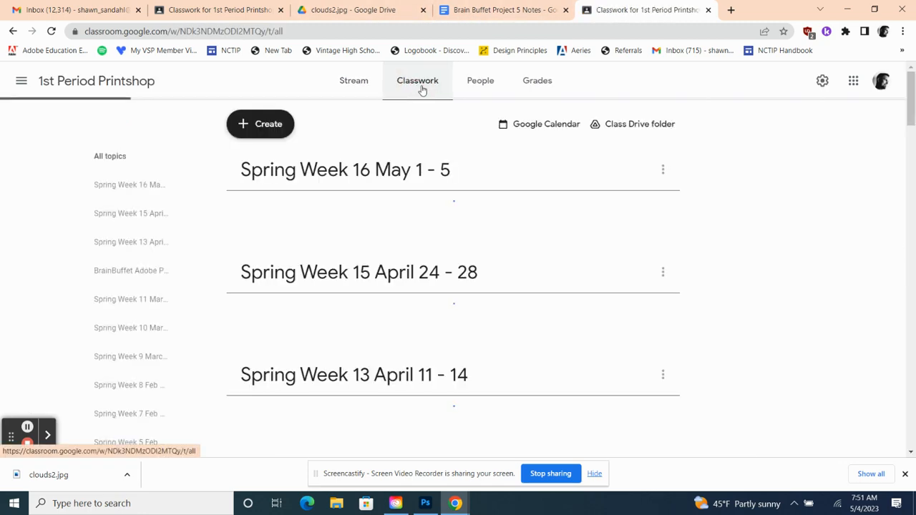
{"action": "scroll", "coordinate": [458, 297], "scroll_direction": "down", "scroll_amount": 3}
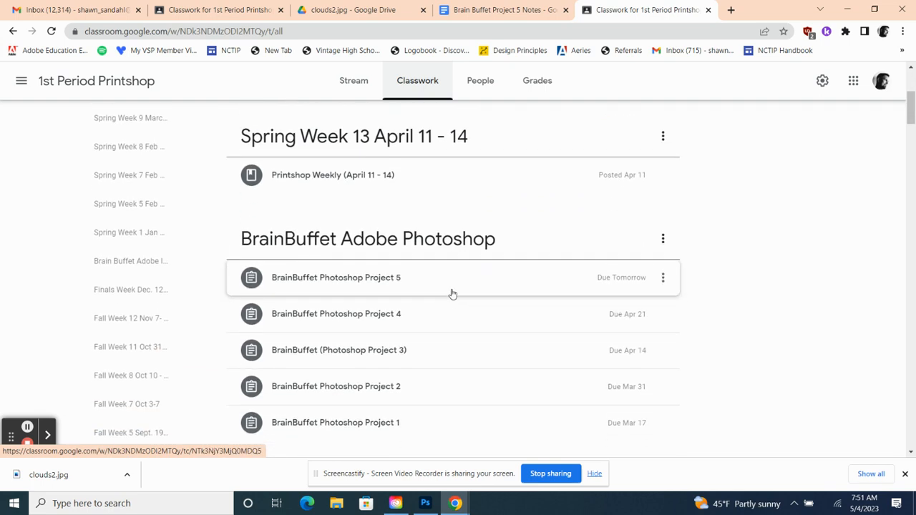
{"action": "left_click", "coordinate": [358, 285]}
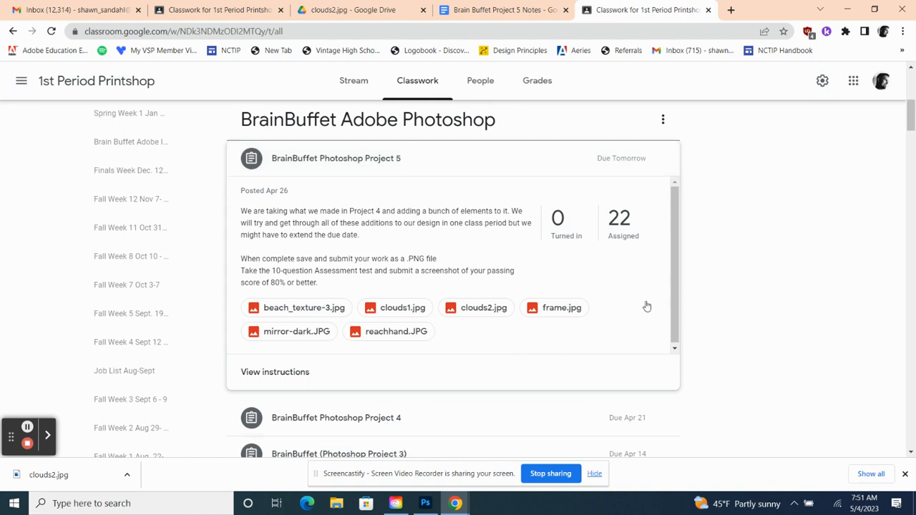
{"action": "left_click", "coordinate": [595, 473]}
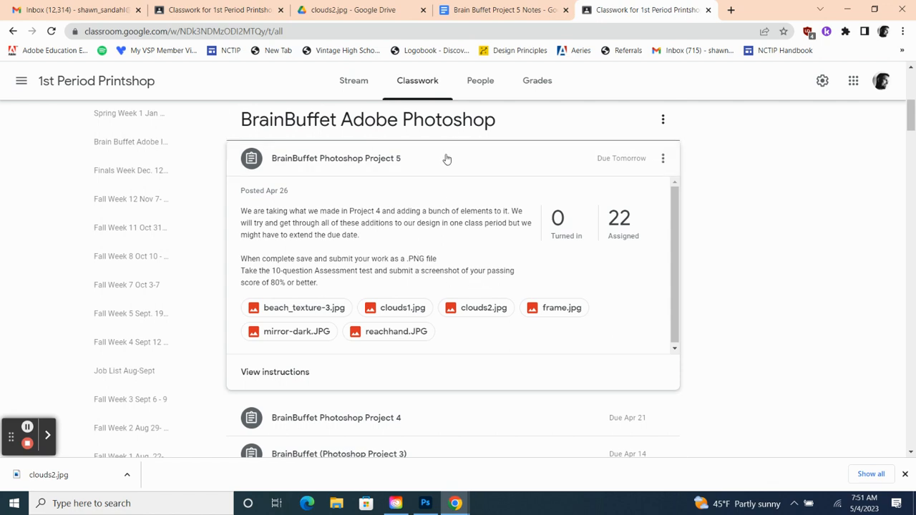
{"action": "left_click", "coordinate": [426, 503]}
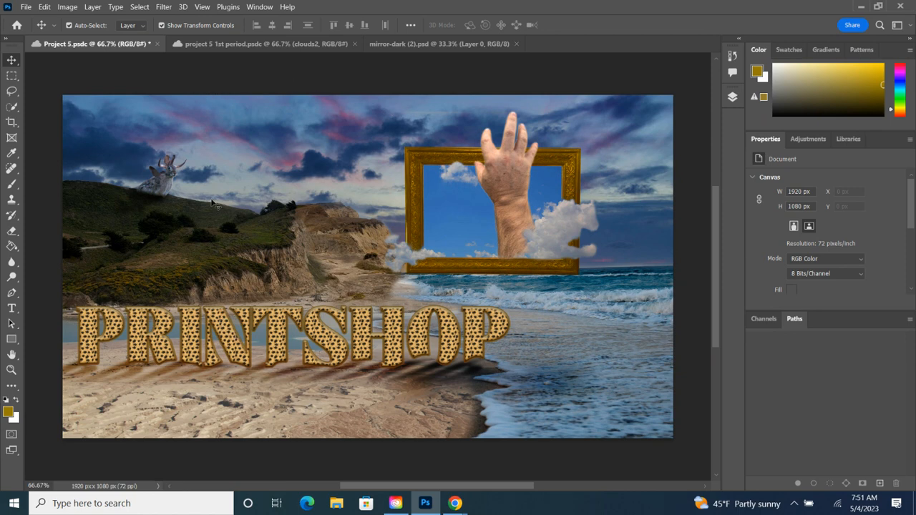
{"action": "left_click", "coordinate": [26, 7]}
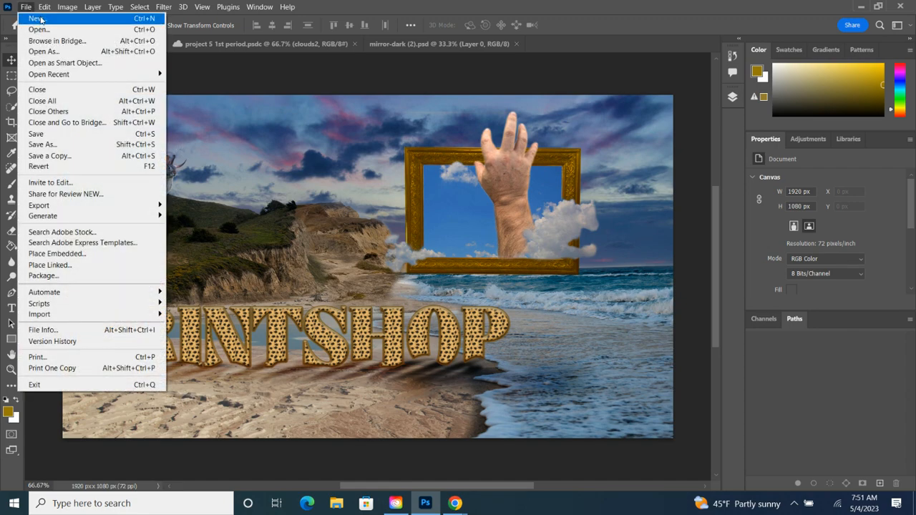
{"action": "left_click", "coordinate": [38, 30]}
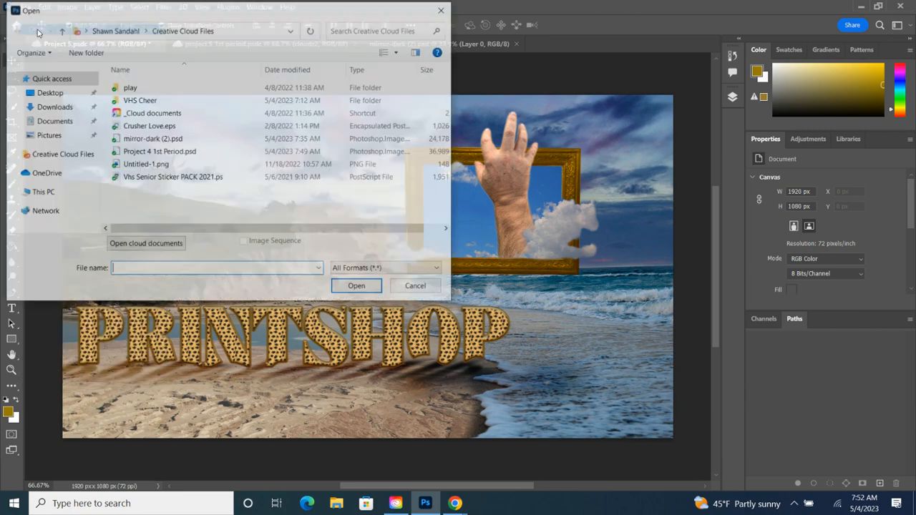
{"action": "left_click", "coordinate": [418, 287]}
Save a new document preset named 1080p, based on the HDTV 1080p film and video preset with transparent background contents.
{"action": "left_click", "coordinate": [26, 7]}
{"action": "left_click", "coordinate": [33, 22]}
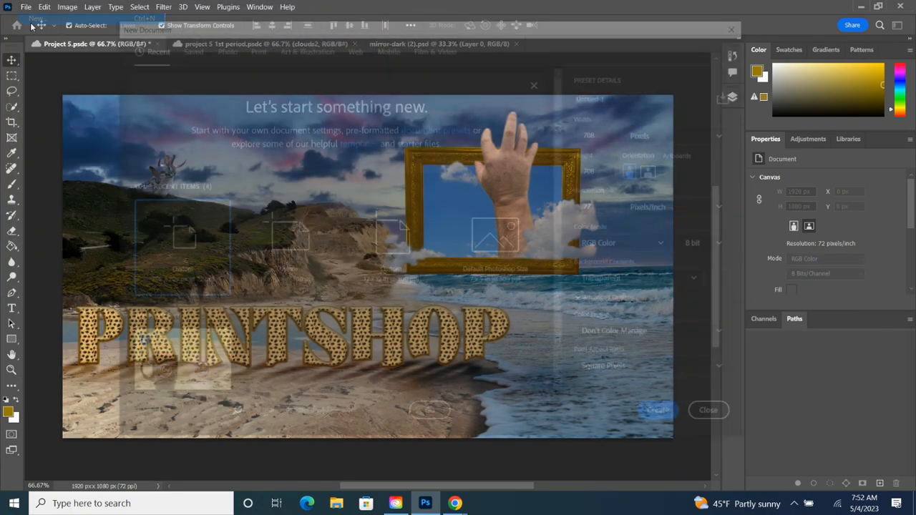
{"action": "left_click", "coordinate": [180, 47]}
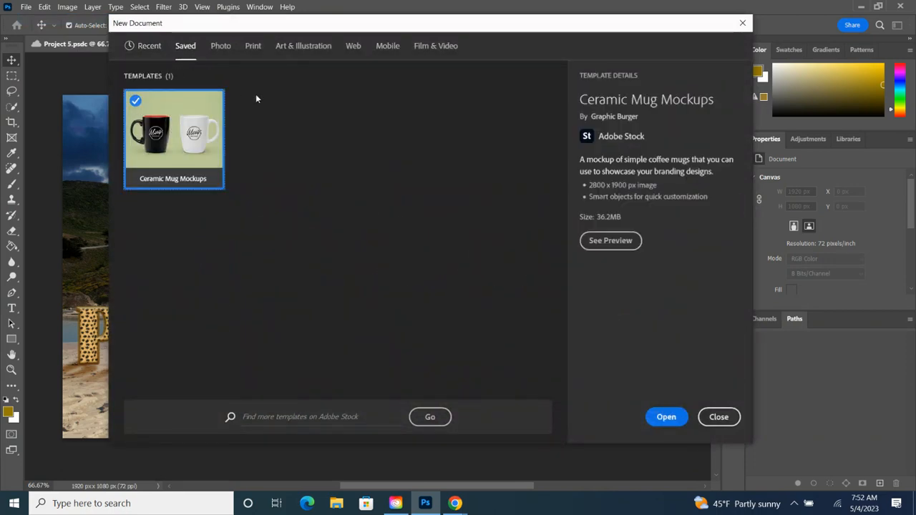
{"action": "left_click", "coordinate": [440, 46]}
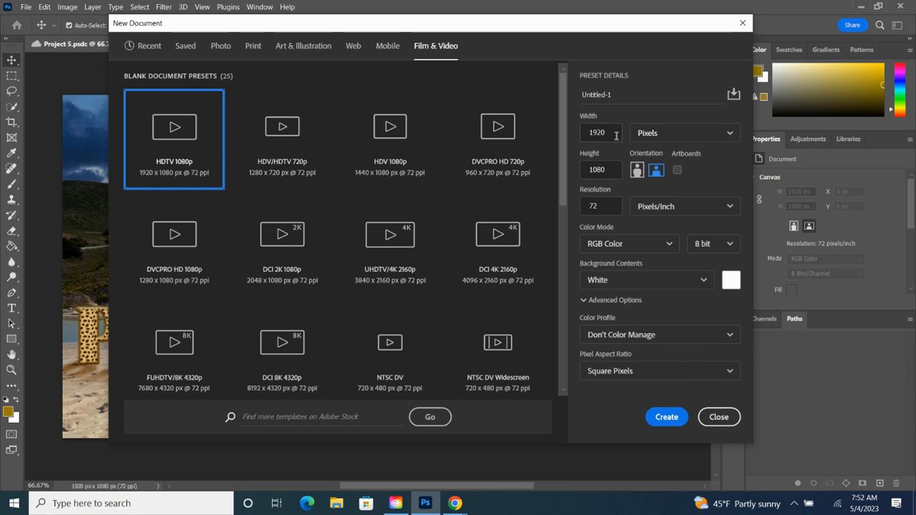
{"action": "left_click", "coordinate": [612, 280]}
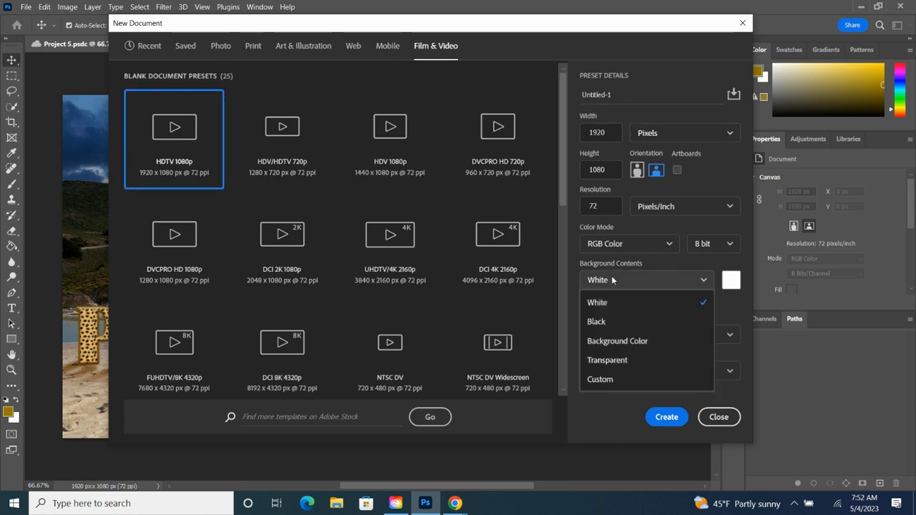
{"action": "left_click", "coordinate": [620, 361]}
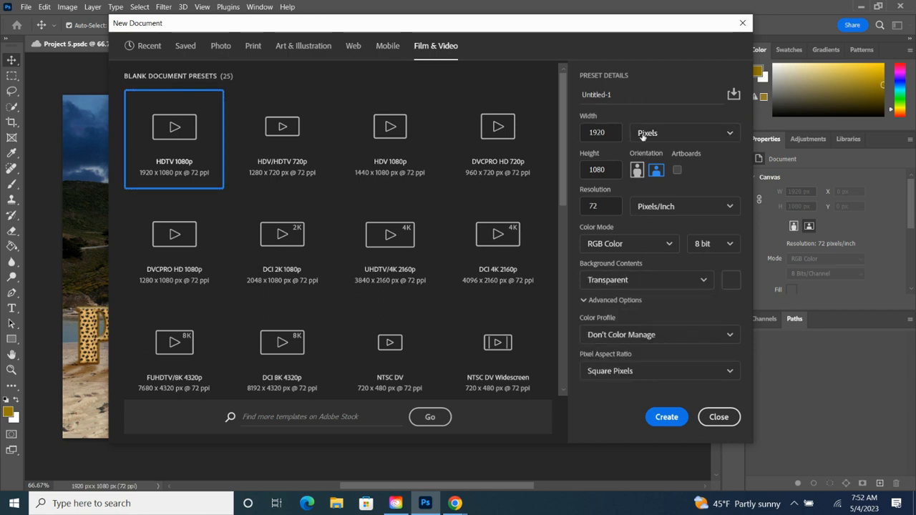
{"action": "left_click", "coordinate": [734, 93]}
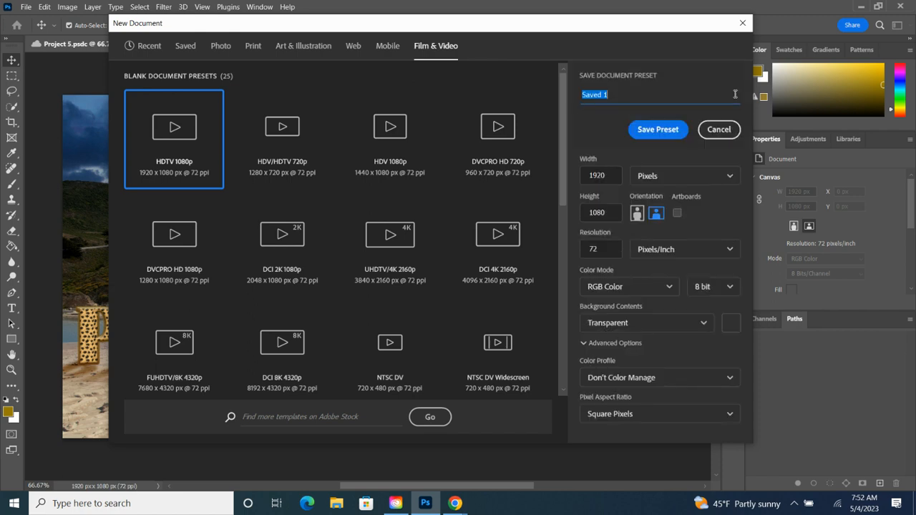
{"action": "type", "text": "1080p"}
{"action": "left_click", "coordinate": [658, 130]}
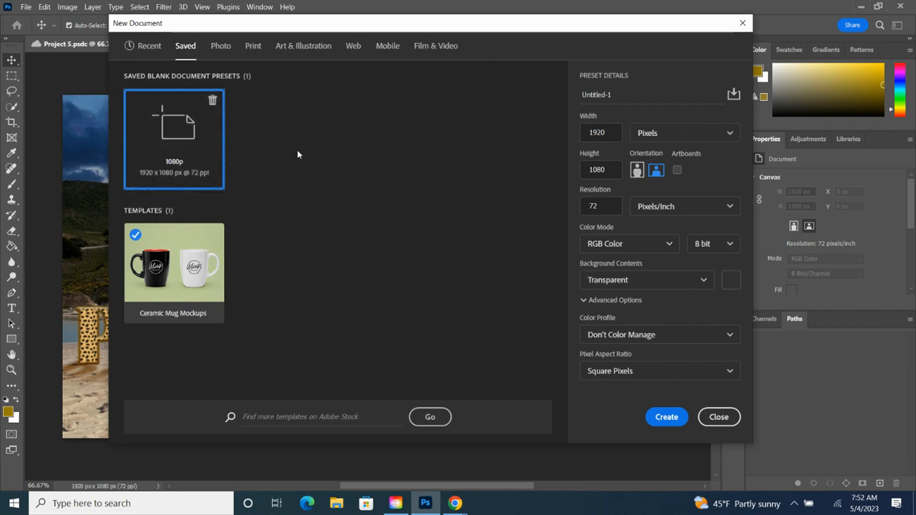
Create a 1920 x 1080 px document from the HDTV 1080p film and video preset with transparent background contents.
{"action": "left_click", "coordinate": [434, 46]}
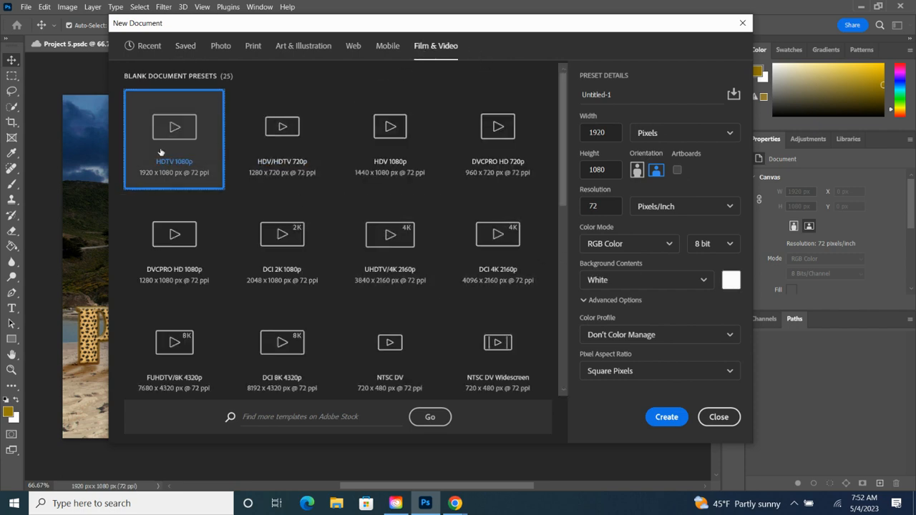
{"action": "left_click", "coordinate": [624, 280]}
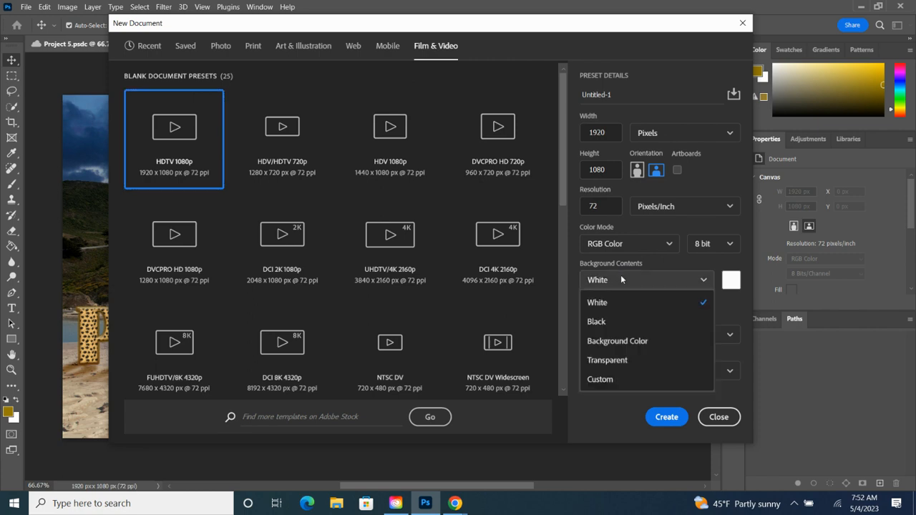
{"action": "left_click", "coordinate": [610, 360]}
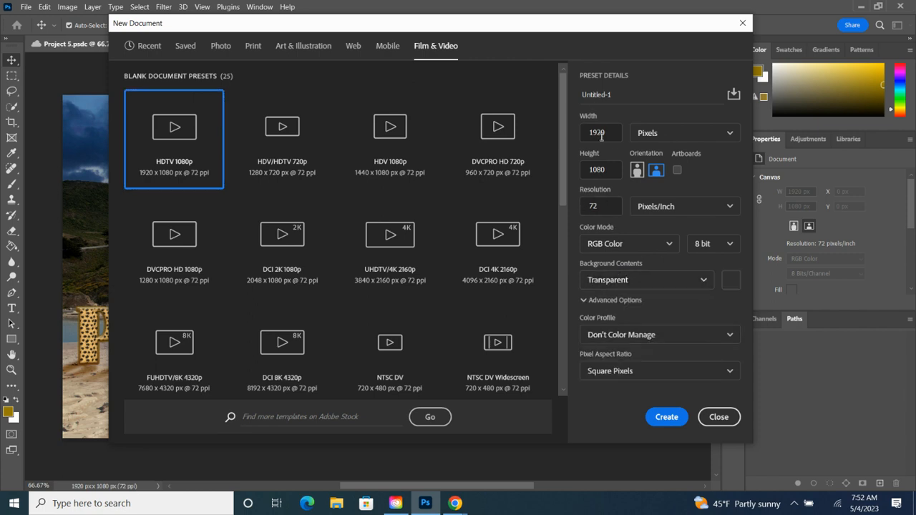
{"action": "left_click", "coordinate": [666, 418]}
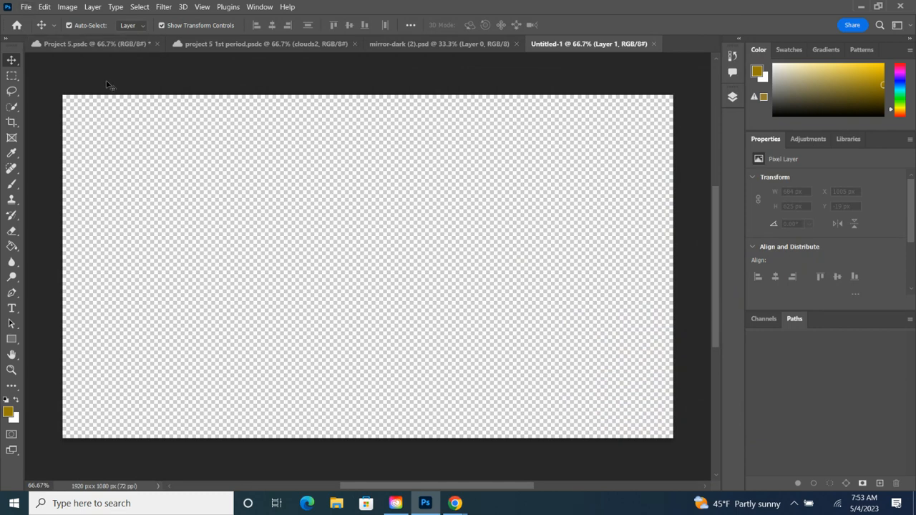
Place Project 4 1st Period.psd from Creative Cloud Files as a linked object filling the canvas, and show the document's layers.
{"action": "left_click", "coordinate": [26, 7]}
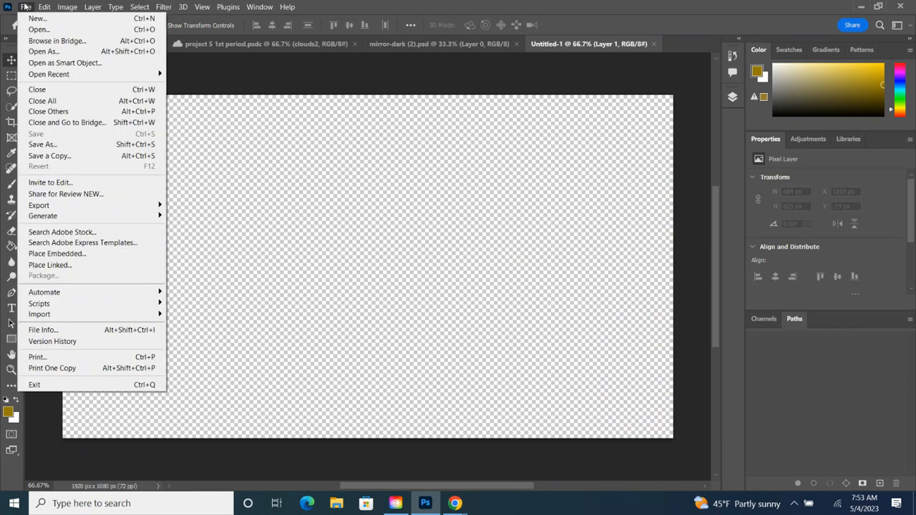
{"action": "left_click", "coordinate": [50, 264]}
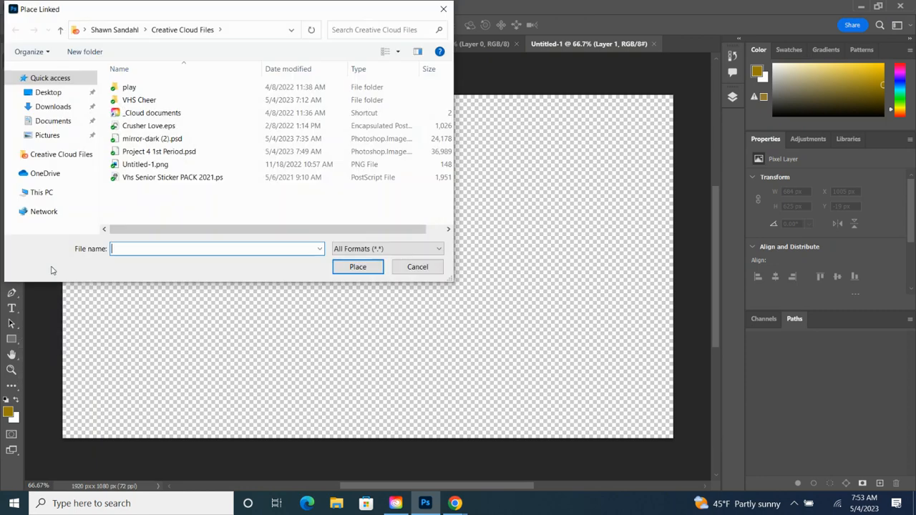
{"action": "left_click", "coordinate": [56, 156]}
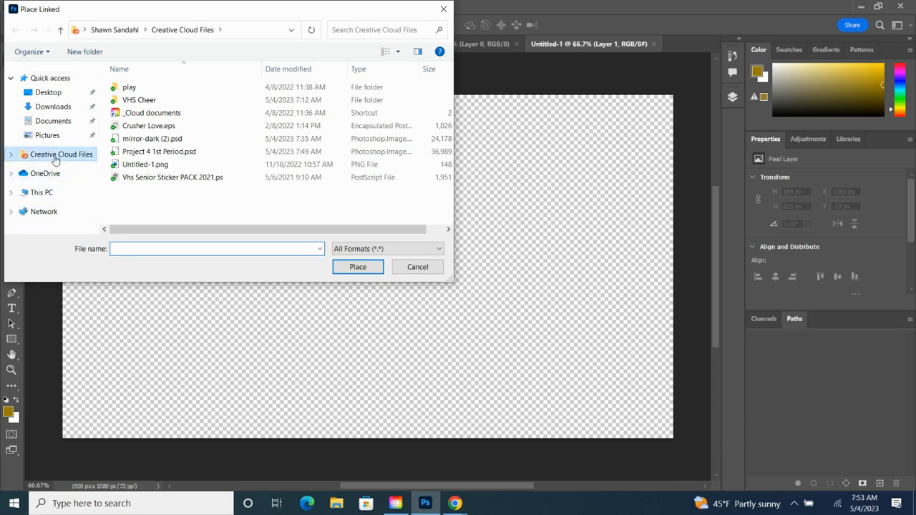
{"action": "left_click", "coordinate": [131, 154]}
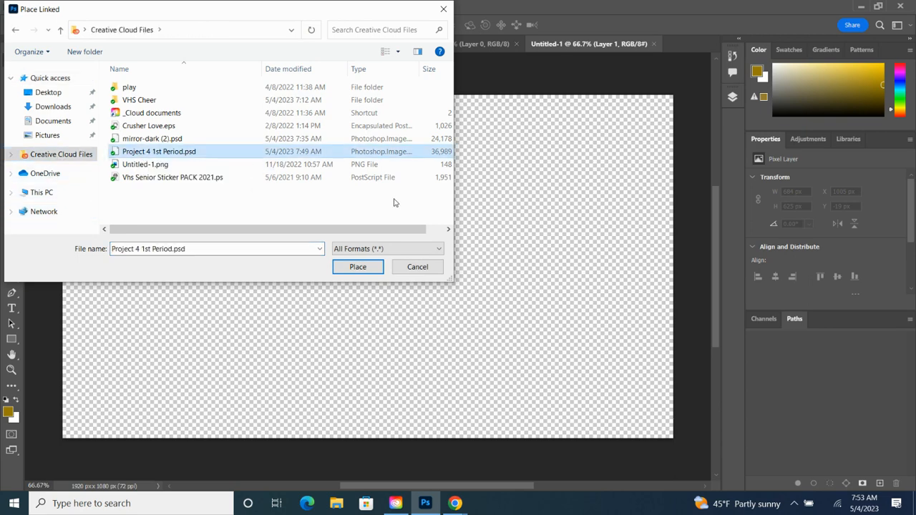
{"action": "left_click", "coordinate": [363, 267]}
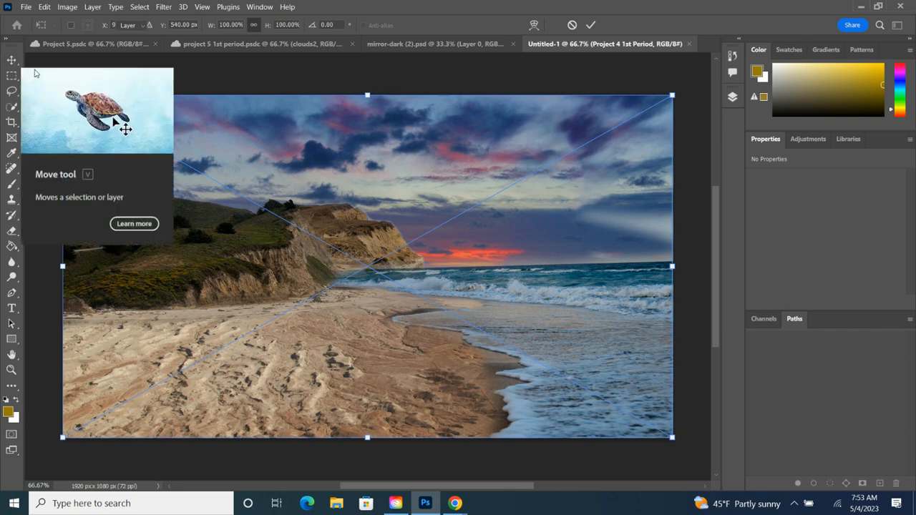
{"action": "key", "text": "Return"}
{"action": "left_click", "coordinate": [732, 98]}
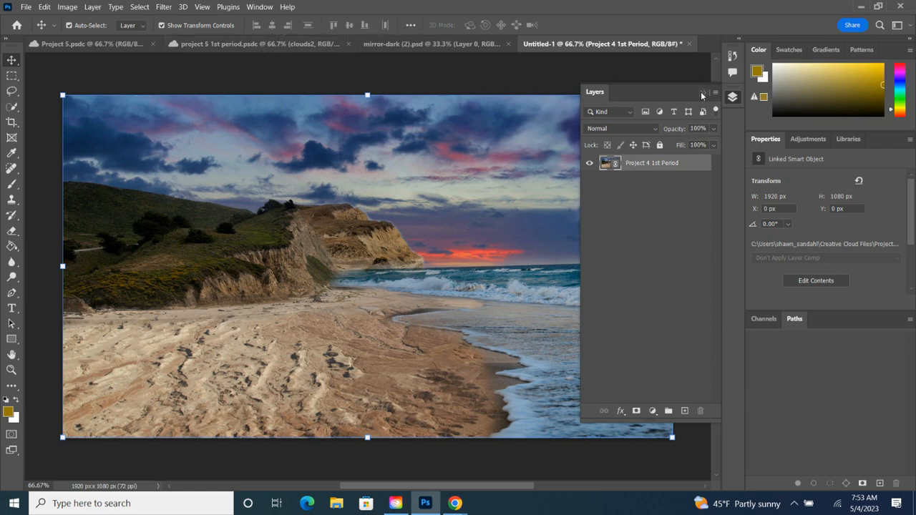
{"action": "left_click", "coordinate": [486, 80]}
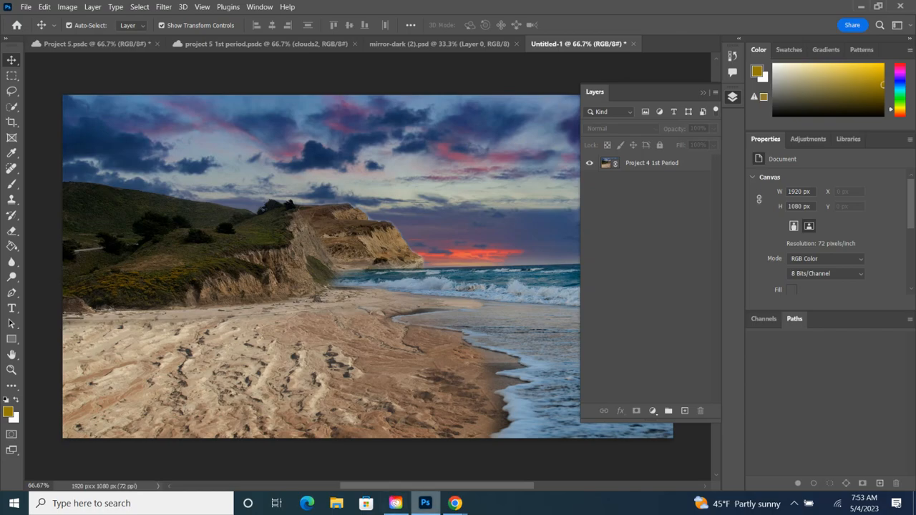
Download mirror-dark.JPG from the Project 5 assignment in Chrome and open it as a separate document in Photoshop.
{"action": "mouse_move", "coordinate": [461, 491]}
{"action": "left_click", "coordinate": [415, 458]}
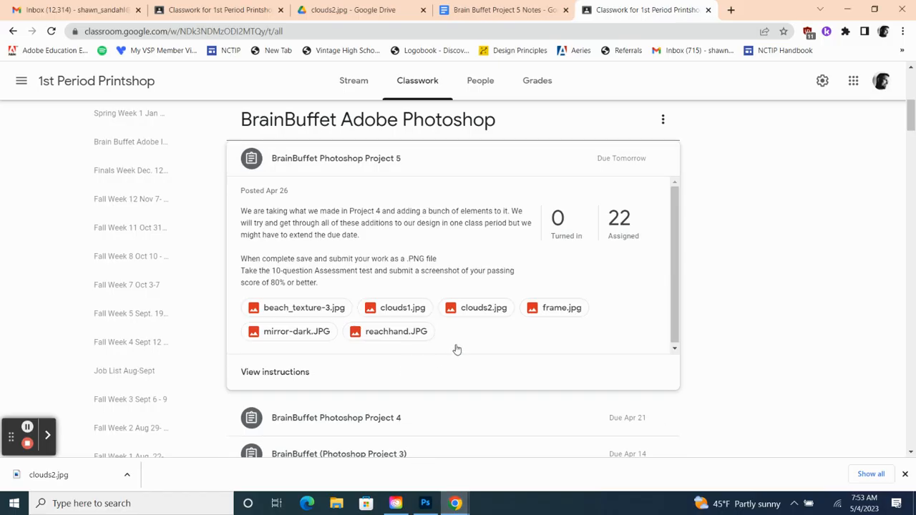
{"action": "left_click", "coordinate": [278, 334]}
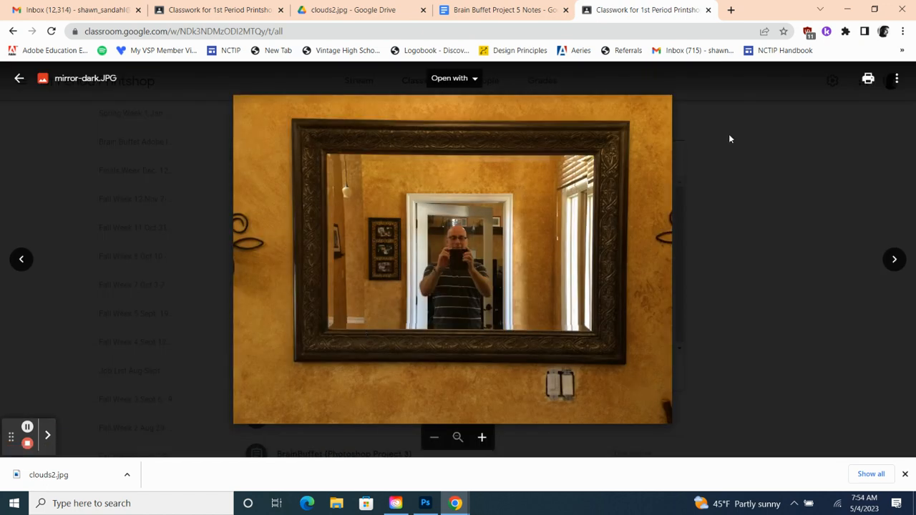
{"action": "left_click", "coordinate": [897, 79]}
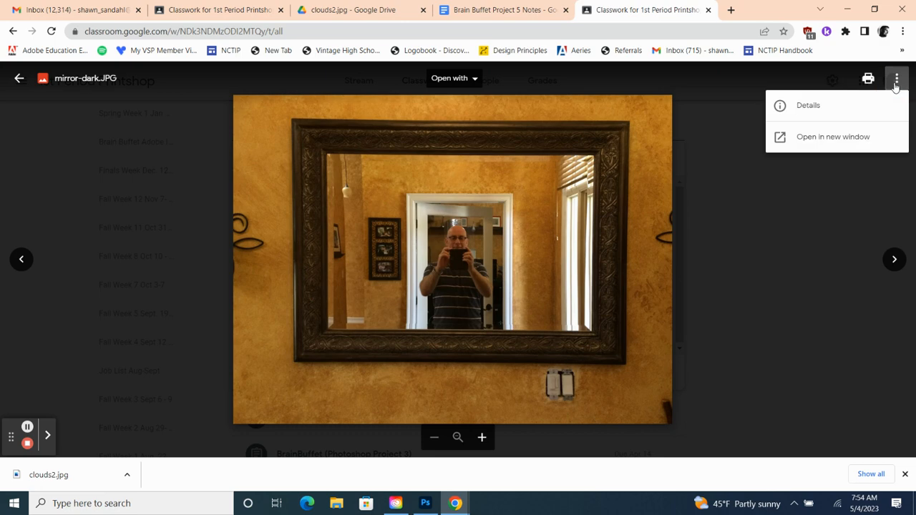
{"action": "left_click", "coordinate": [843, 139]}
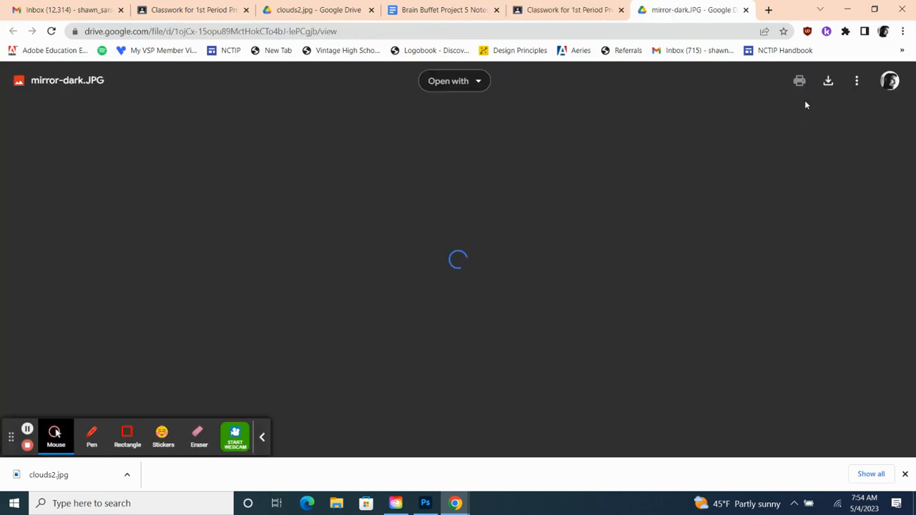
{"action": "left_click", "coordinate": [829, 81]}
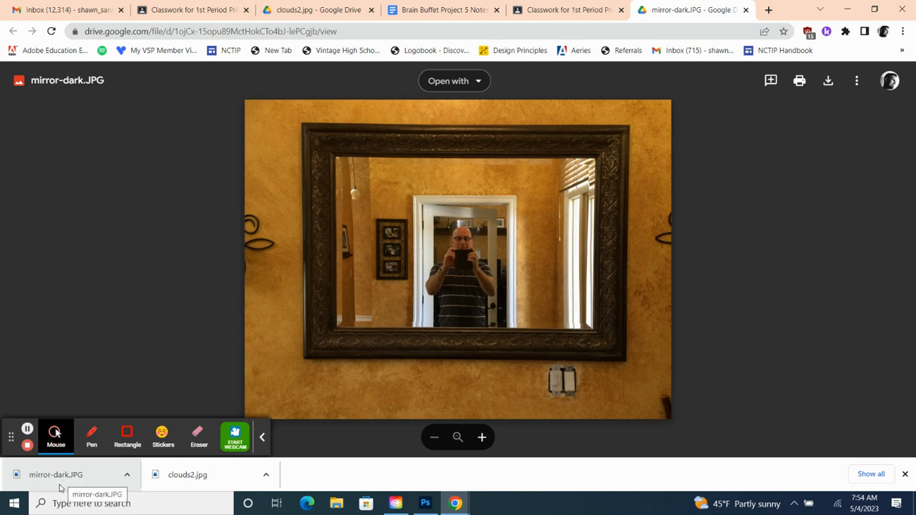
{"action": "left_click_drag", "start_coordinate": [59, 480], "coordinate": [674, 40]}
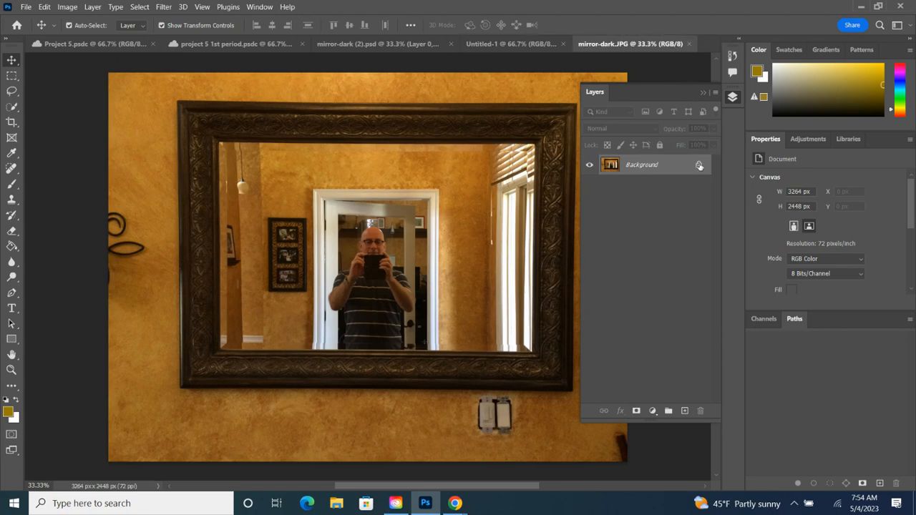
{"action": "left_click", "coordinate": [709, 96]}
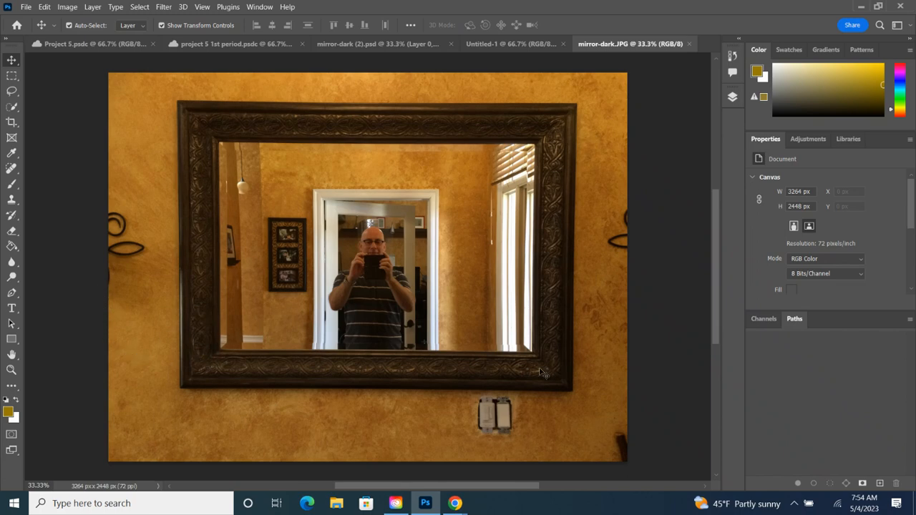
Select the mirror along the outer edge of its dark frame, corner to corner, with the Polygonal Lasso tool.
{"action": "left_click", "coordinate": [15, 92]}
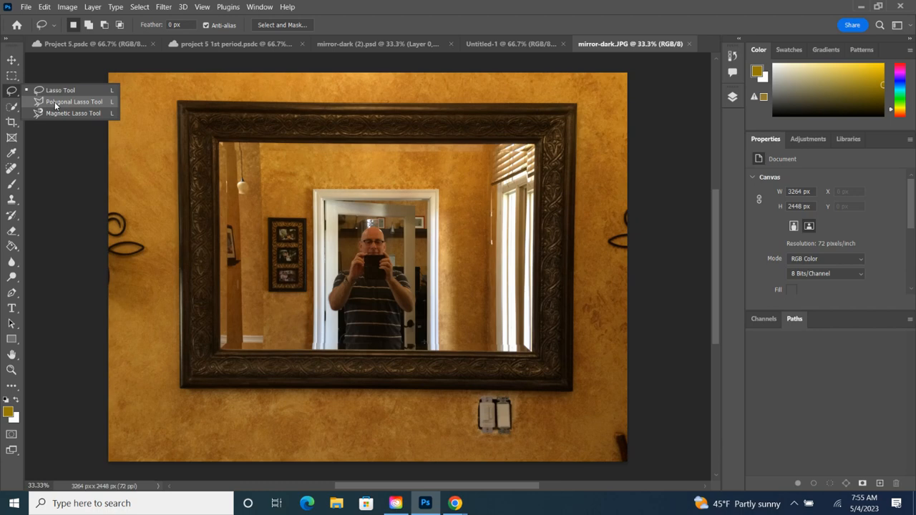
{"action": "left_click", "coordinate": [56, 105]}
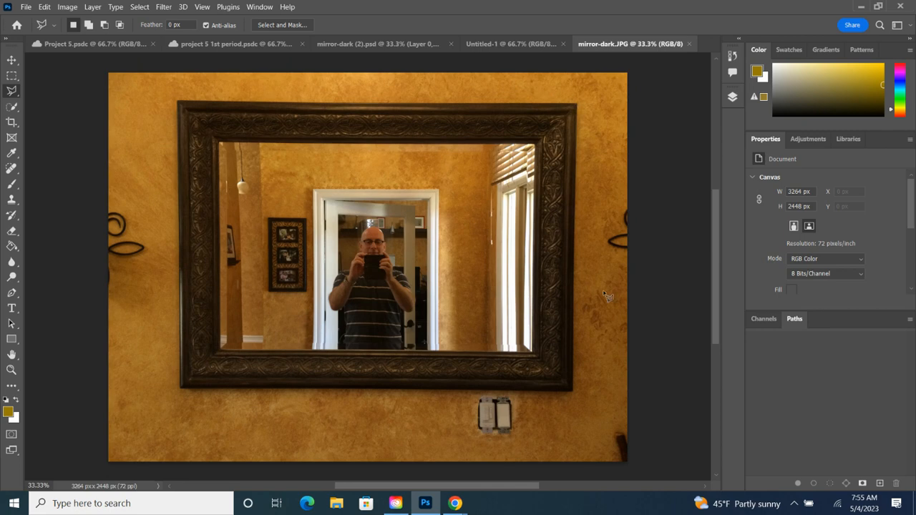
{"action": "left_click", "coordinate": [179, 103]}
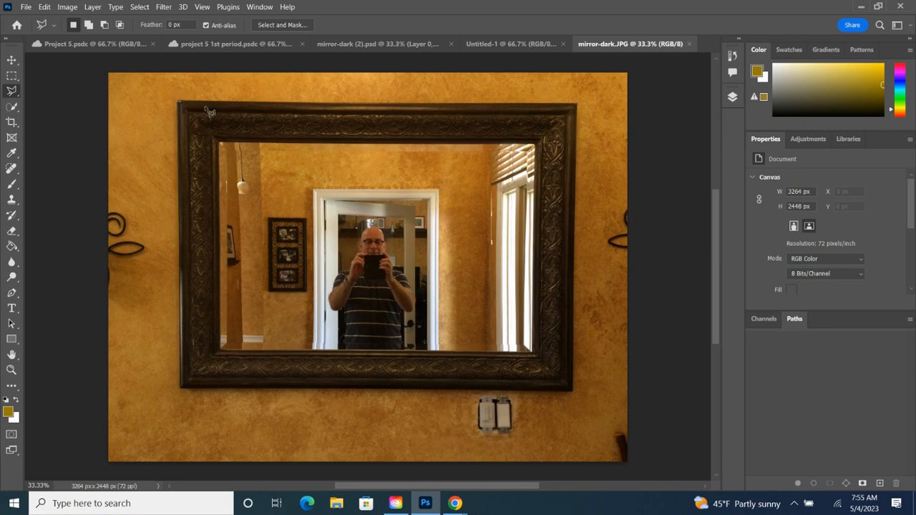
{"action": "left_click", "coordinate": [577, 105]}
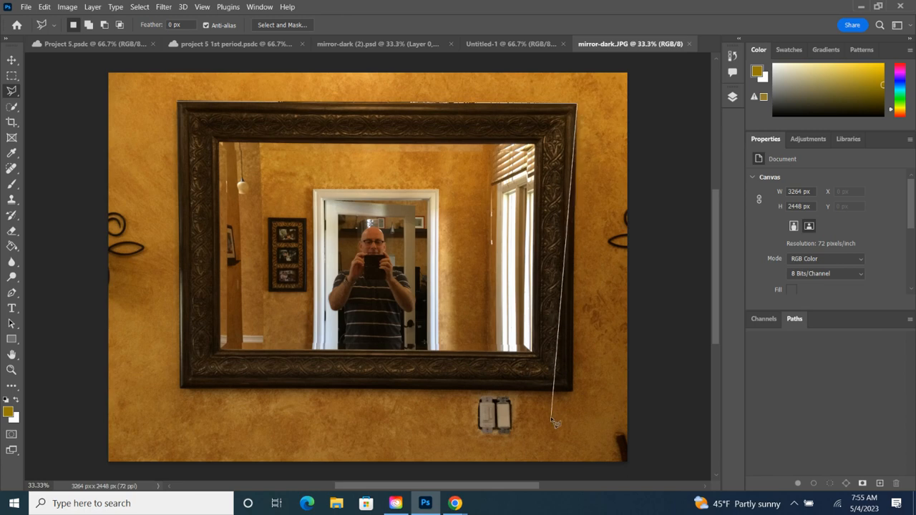
{"action": "left_click", "coordinate": [575, 392]}
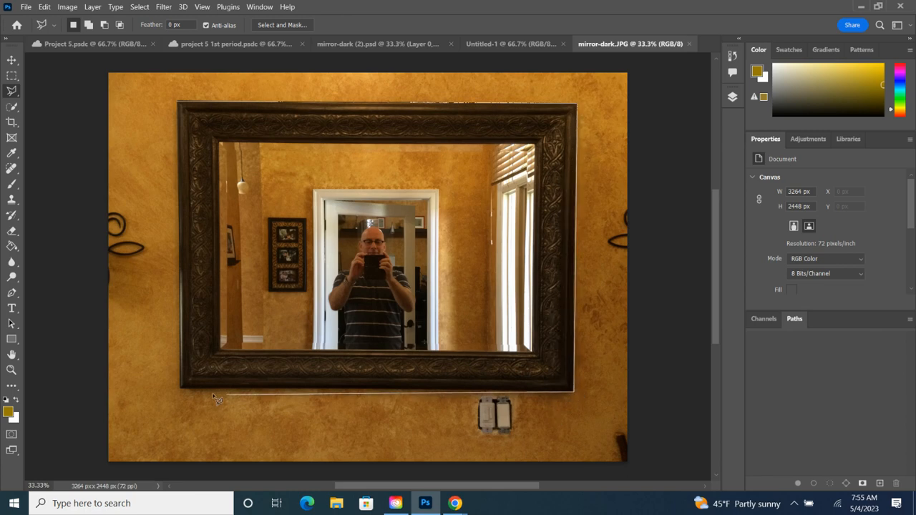
{"action": "left_click", "coordinate": [181, 391]}
{"action": "scroll", "coordinate": [183, 300], "scroll_direction": "up", "scroll_amount": 4}
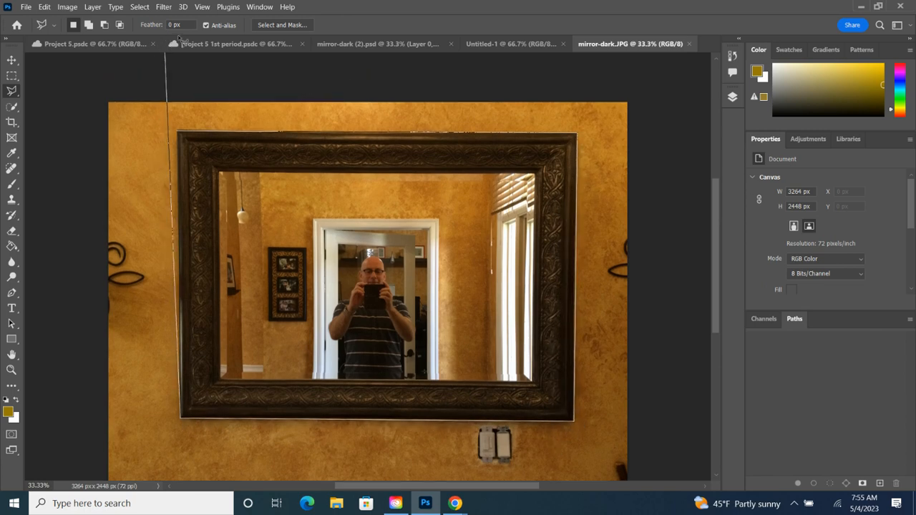
{"action": "left_click", "coordinate": [182, 229]}
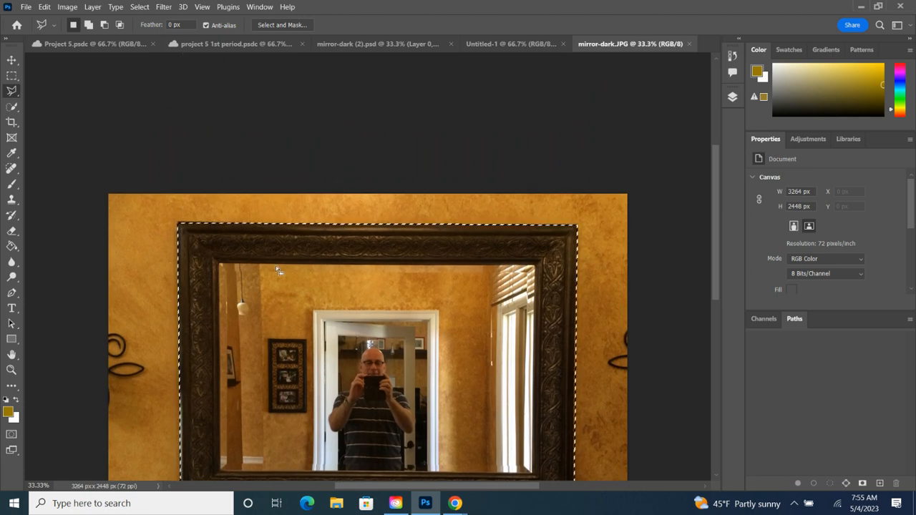
Subtract the mirror glass inside the frame from the selection, tracing the inner corners with the Polygonal Lasso.
{"action": "scroll", "coordinate": [276, 262], "scroll_direction": "down", "scroll_amount": 2}
{"action": "scroll", "coordinate": [276, 258], "scroll_direction": "down", "scroll_amount": 1}
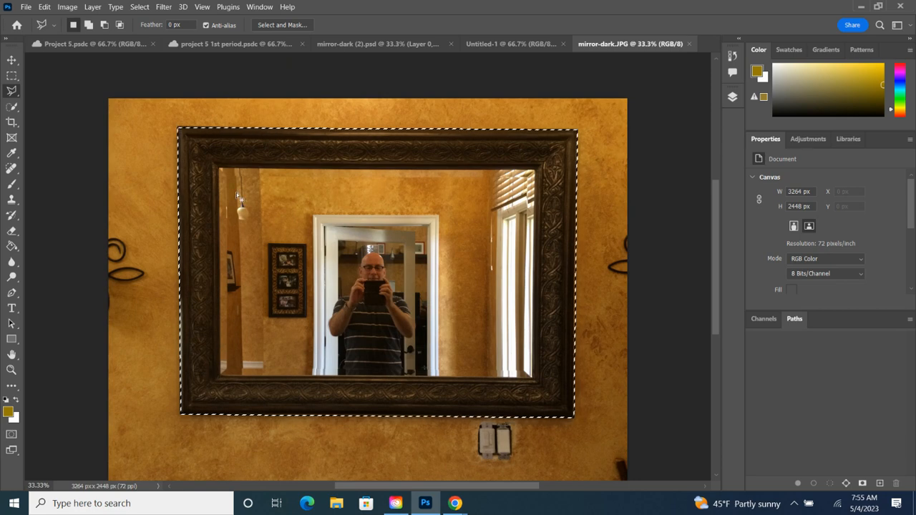
{"action": "key", "text": "alt"}
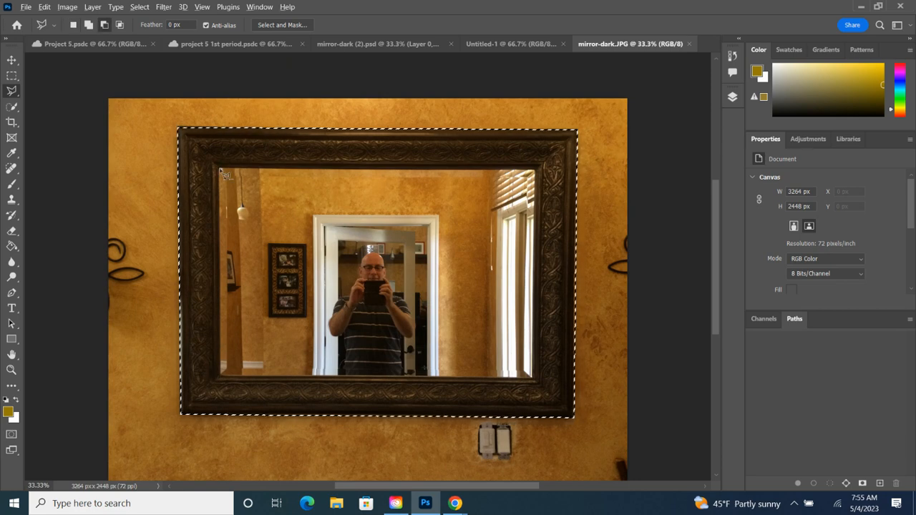
{"action": "left_click", "coordinate": [220, 171]}
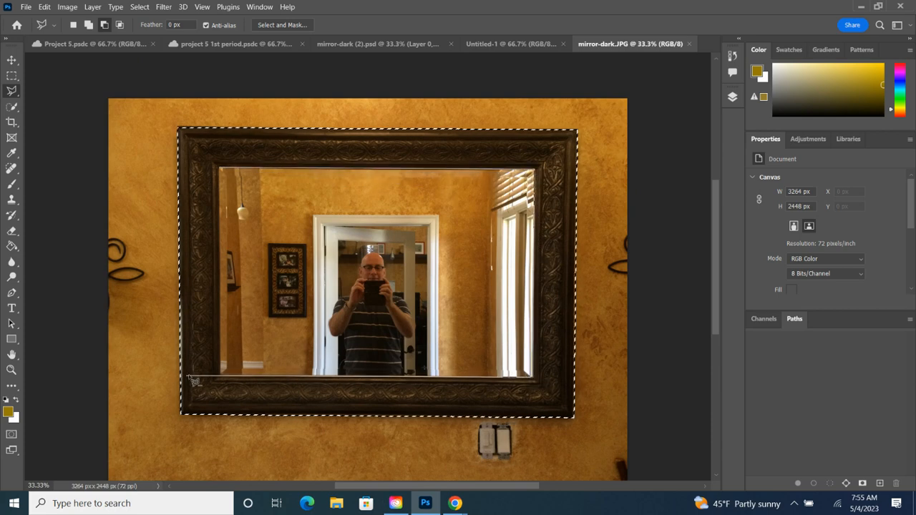
{"action": "left_click", "coordinate": [222, 375]}
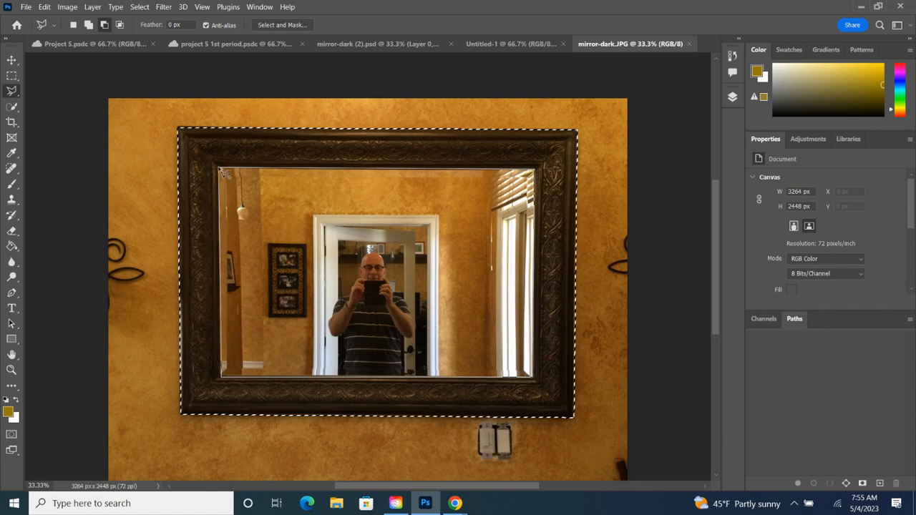
{"action": "left_click", "coordinate": [222, 172]}
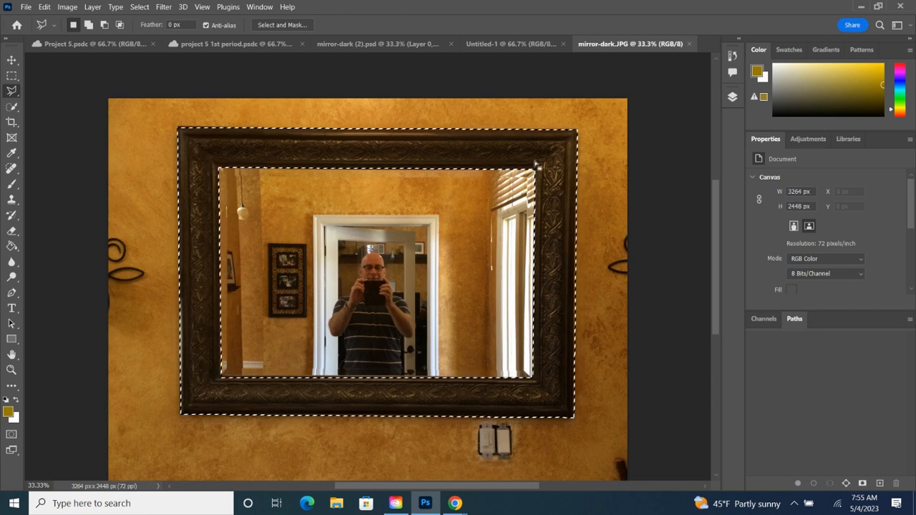
Add a layer mask to the mirror photo from the selection, keeping only the frame, and switch to the Move tool.
{"action": "left_click", "coordinate": [732, 97]}
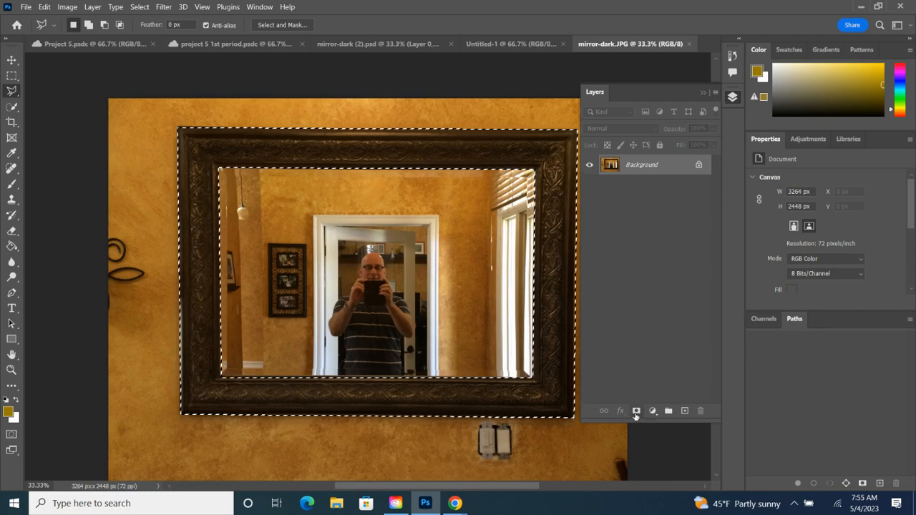
{"action": "left_click", "coordinate": [636, 411]}
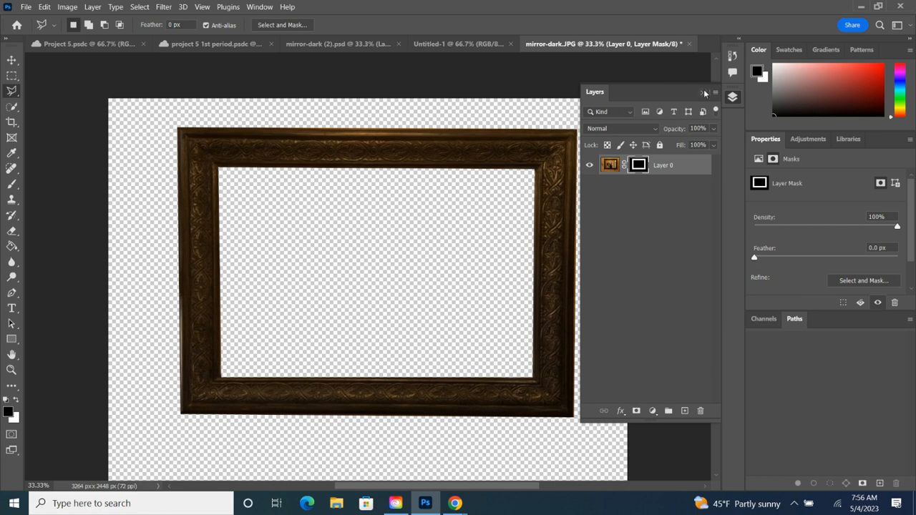
{"action": "left_click", "coordinate": [13, 60]}
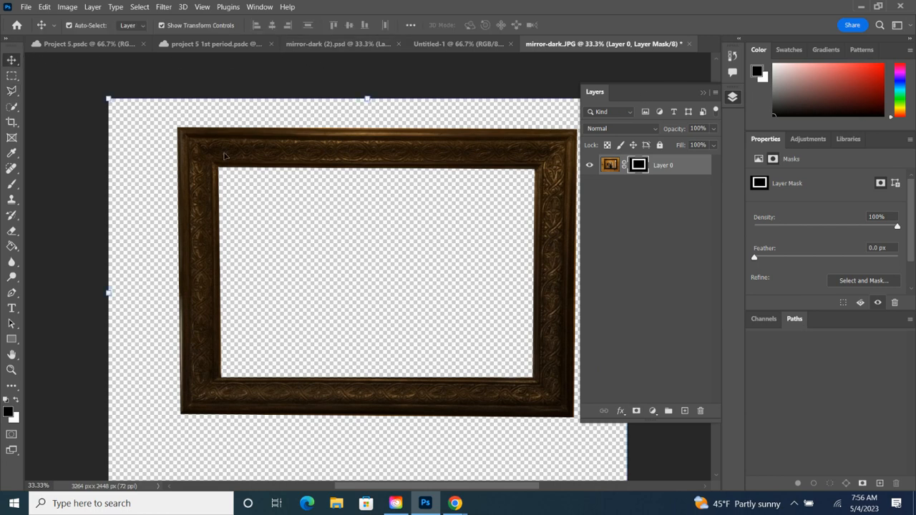
Save the masked frame as mirror-dark.psd in Creative Cloud Files, with Maximize Compatibility on.
{"action": "left_click", "coordinate": [26, 7]}
{"action": "left_click", "coordinate": [36, 144]}
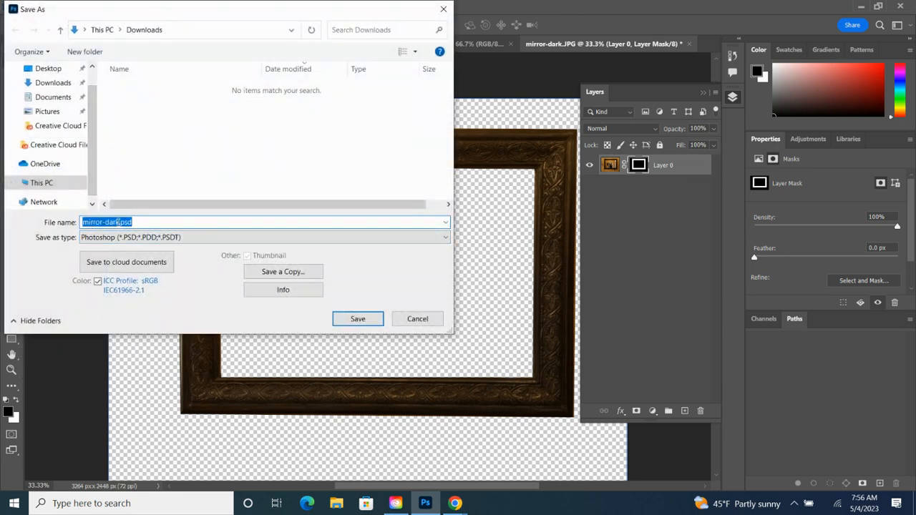
{"action": "left_click", "coordinate": [60, 148]}
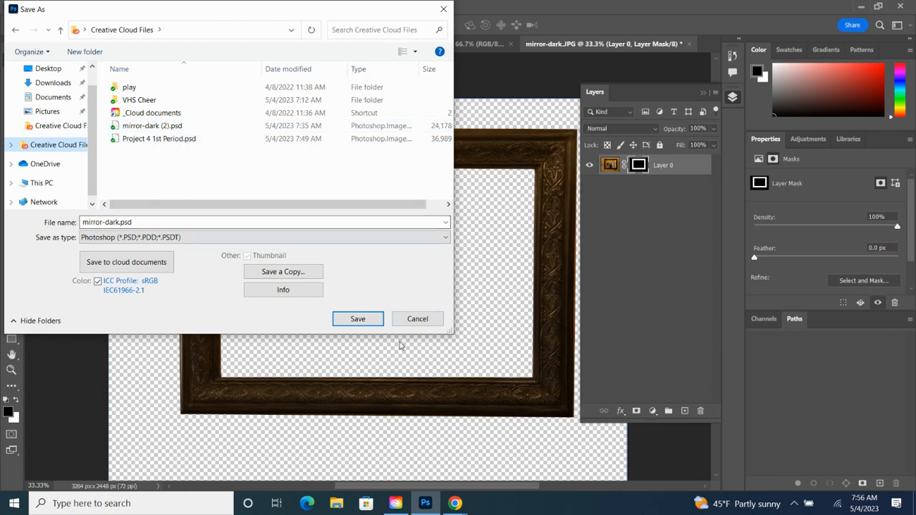
{"action": "left_click", "coordinate": [358, 320]}
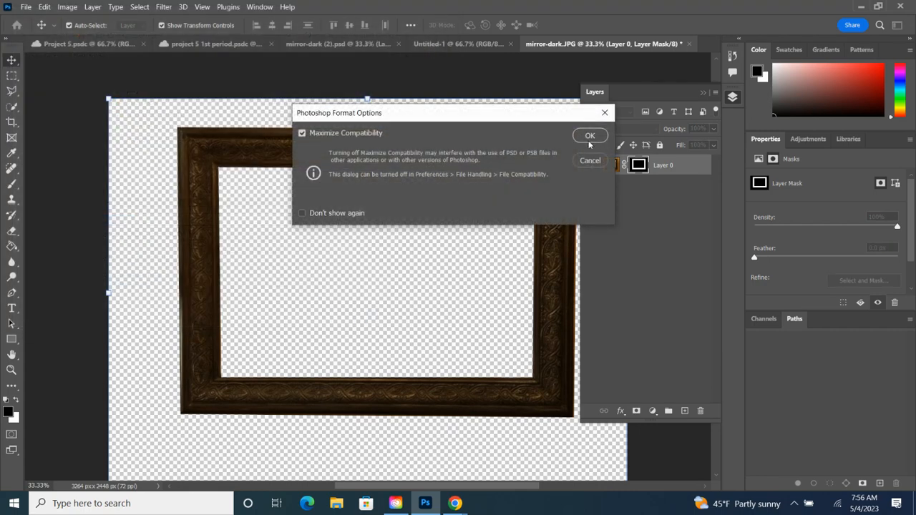
{"action": "left_click", "coordinate": [590, 136]}
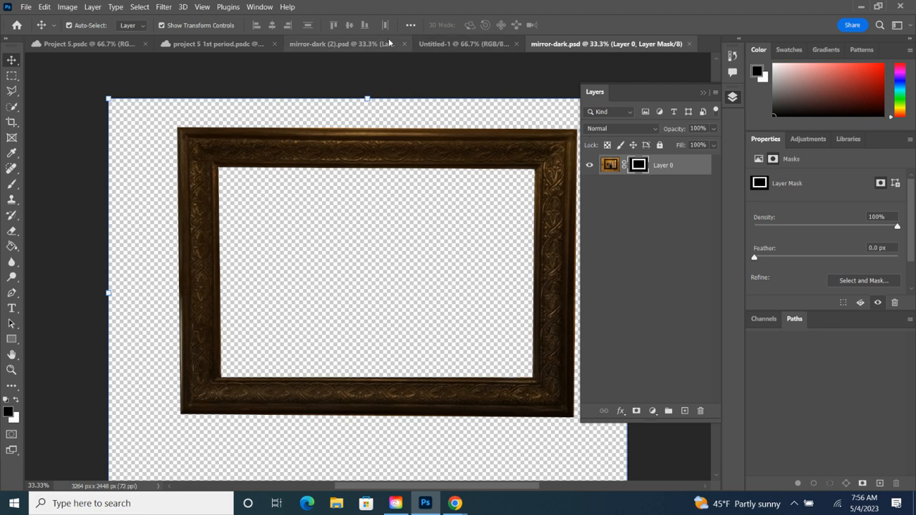
Place mirror-dark.psd from Creative Cloud Files as a linked object in the Untitled-1 beach document.
{"action": "left_click", "coordinate": [418, 44]}
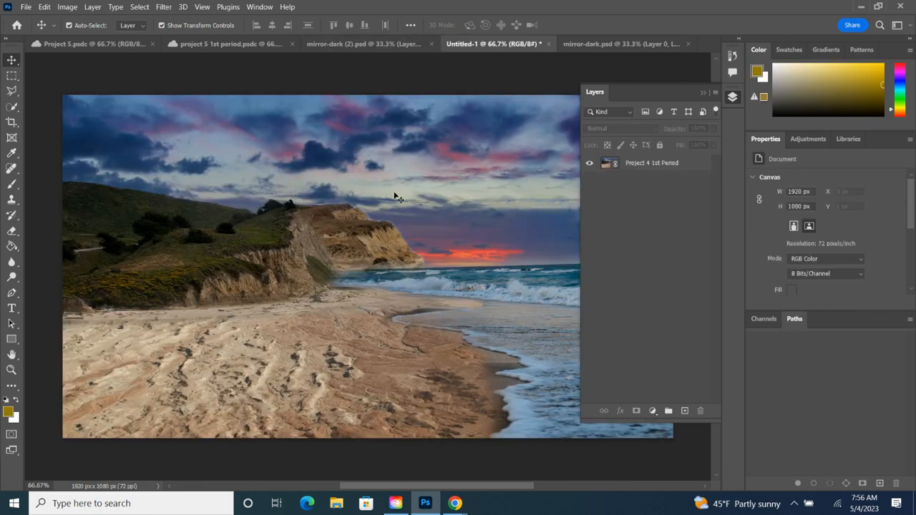
{"action": "scroll", "coordinate": [470, 282], "scroll_direction": "down", "scroll_amount": 1}
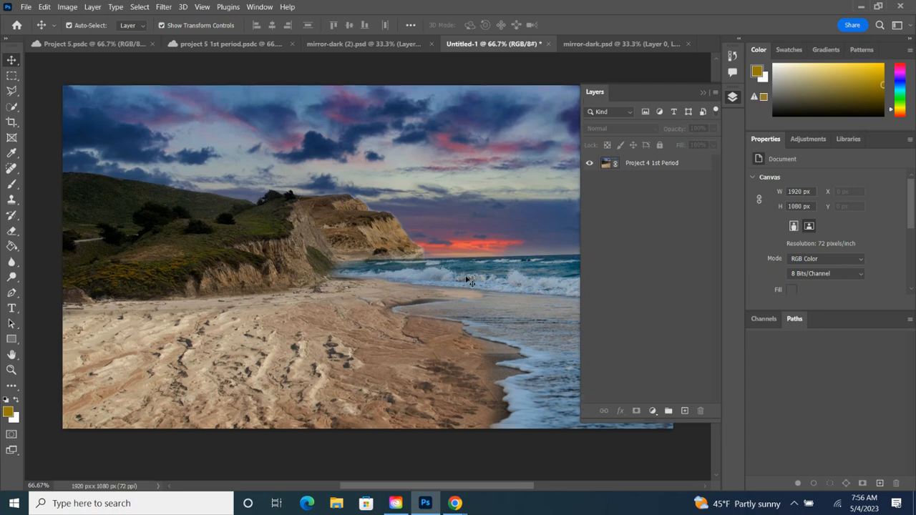
{"action": "left_click", "coordinate": [25, 7]}
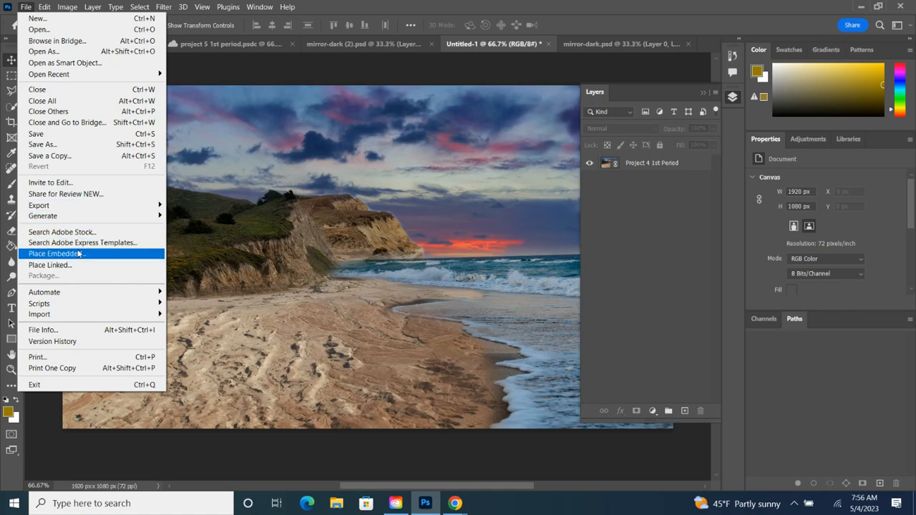
{"action": "left_click", "coordinate": [68, 263]}
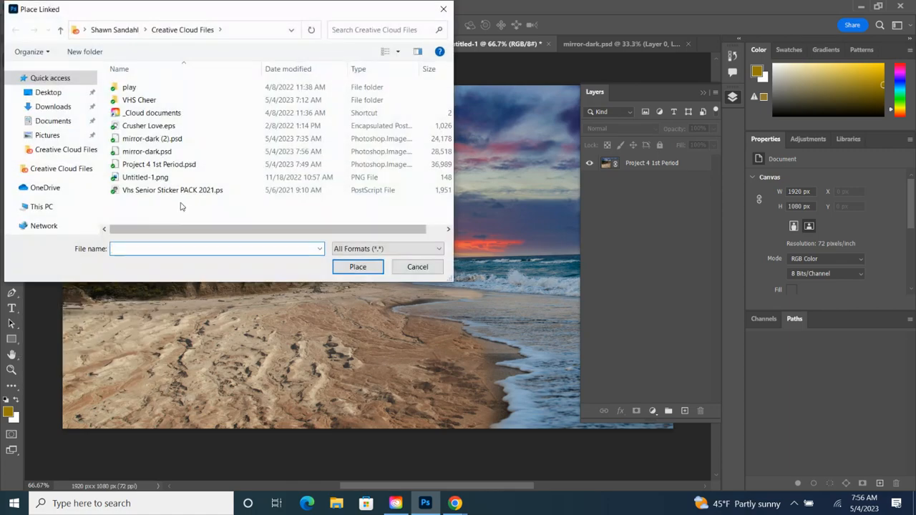
{"action": "left_click", "coordinate": [159, 153]}
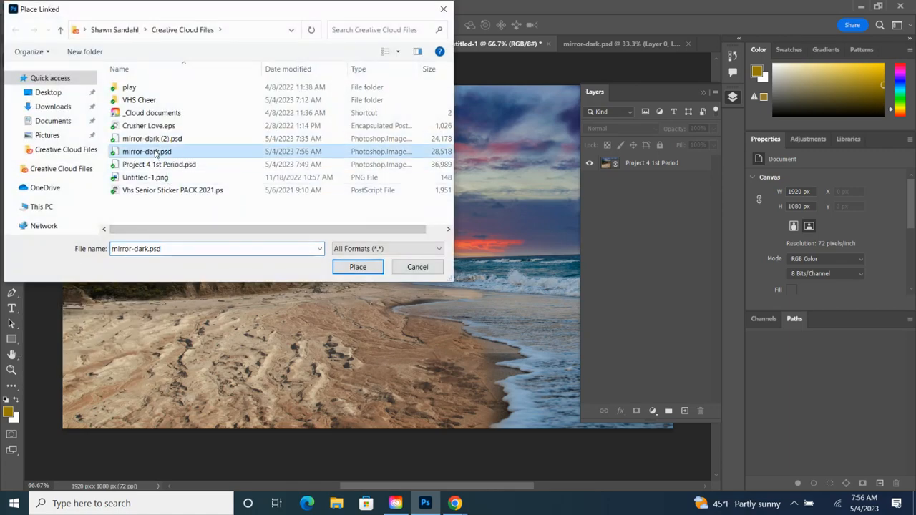
{"action": "left_click", "coordinate": [358, 267]}
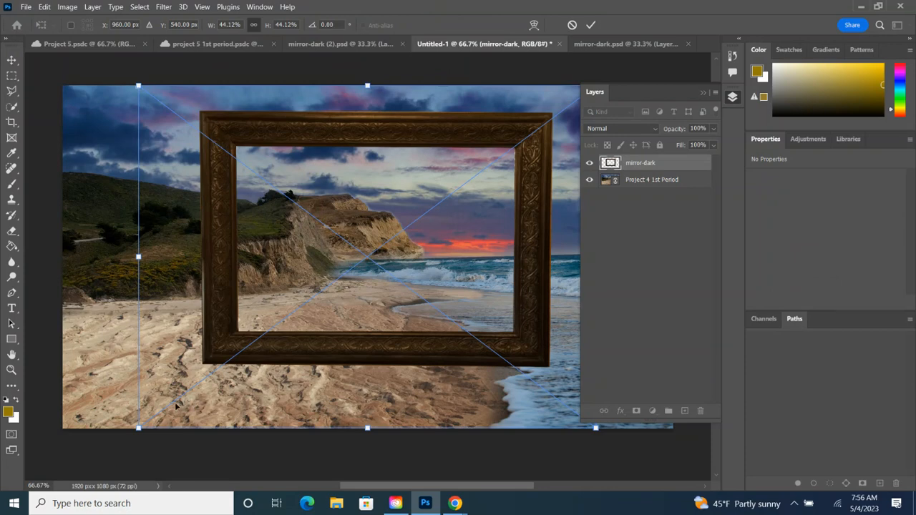
Scale the placed mirror frame to about 23% and position it in the sunset sky beside the cliff, its lower edge over the horizon.
{"action": "left_click_drag", "start_coordinate": [139, 429], "coordinate": [348, 272]}
{"action": "left_click", "coordinate": [703, 95]}
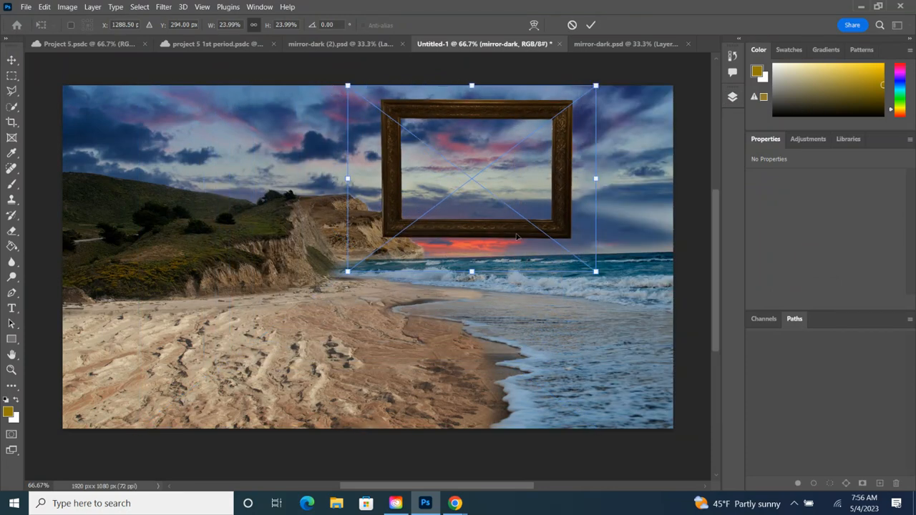
{"action": "left_click_drag", "start_coordinate": [516, 239], "coordinate": [542, 260]}
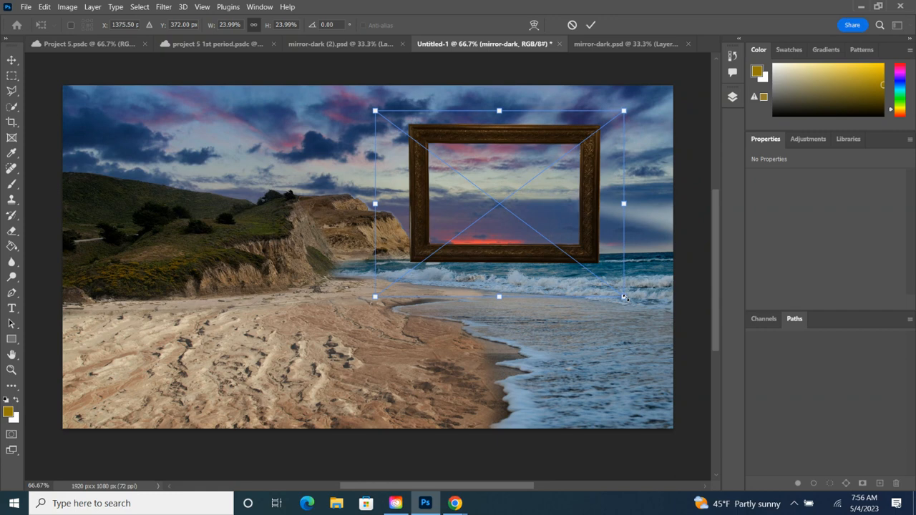
{"action": "left_click_drag", "start_coordinate": [625, 296], "coordinate": [618, 291]}
{"action": "left_click_drag", "start_coordinate": [529, 251], "coordinate": [522, 254]}
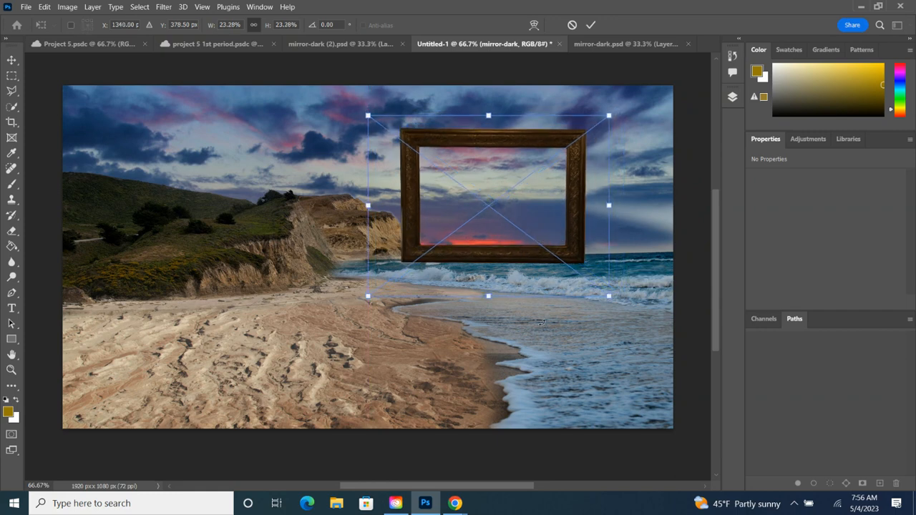
{"action": "key", "text": "Return"}
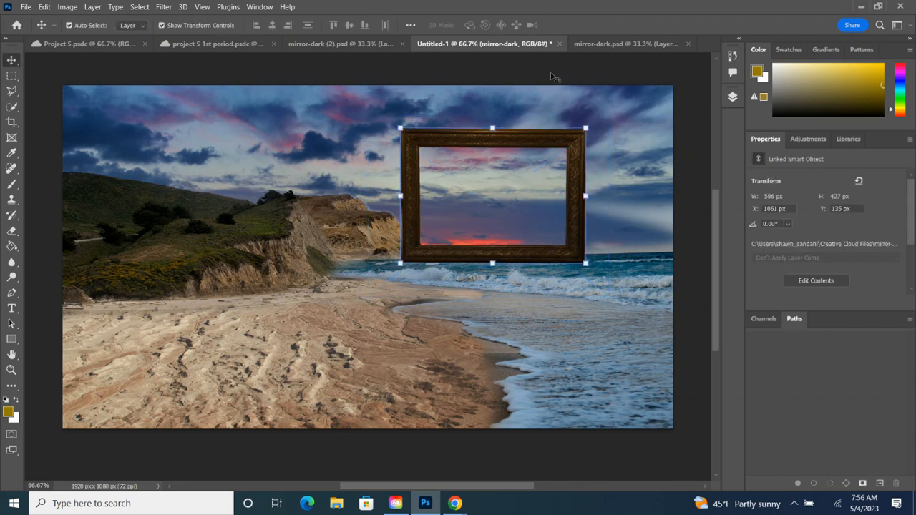
Save the composite to Creative Cloud as Project 5 demo.
{"action": "left_click", "coordinate": [24, 9]}
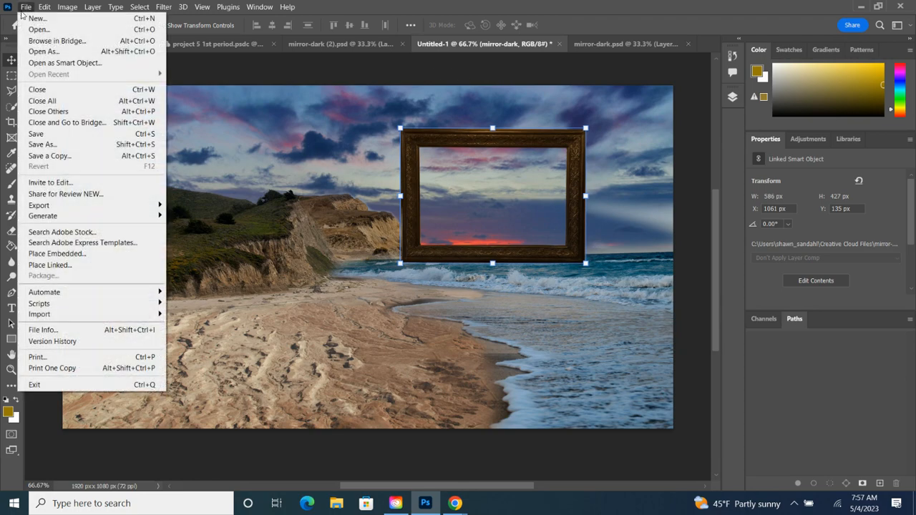
{"action": "left_click", "coordinate": [36, 134]}
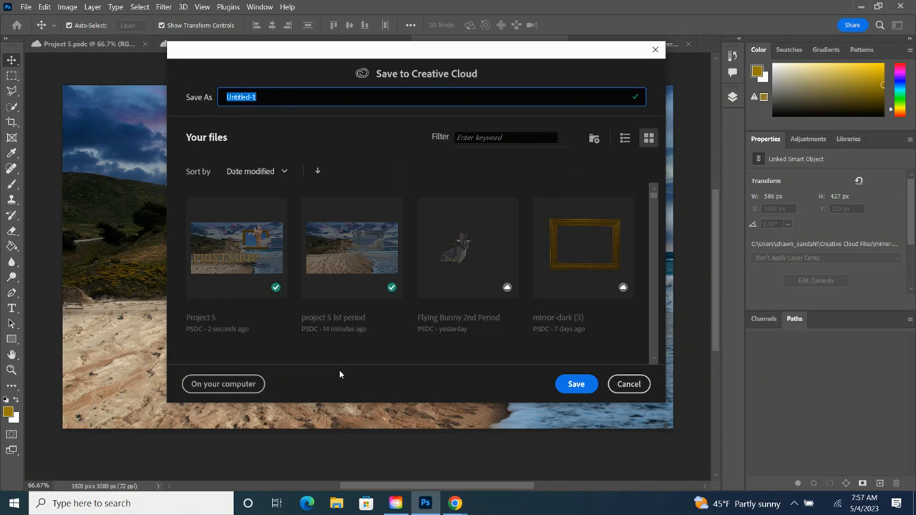
{"action": "type", "text": "Project 5 demo"}
{"action": "left_click", "coordinate": [573, 387]}
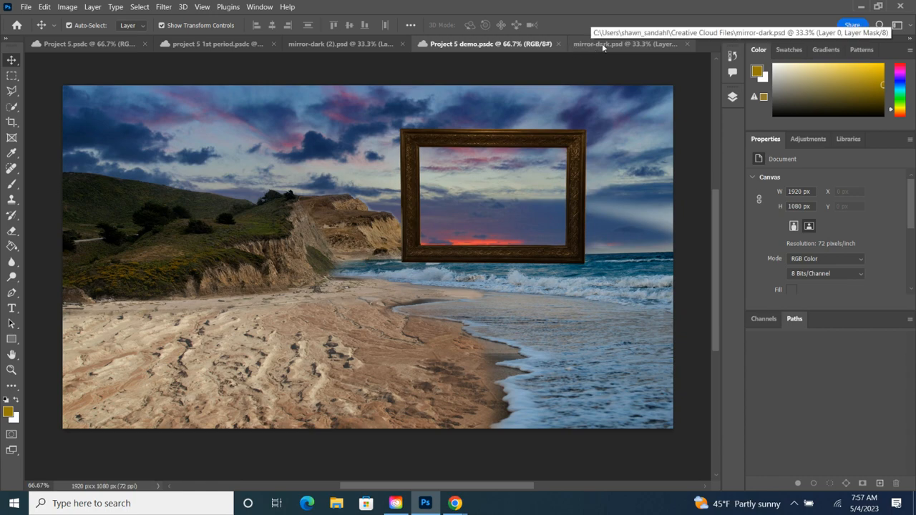
Switch to the mirror-dark.psd document and show its layers.
{"action": "left_click", "coordinate": [609, 45]}
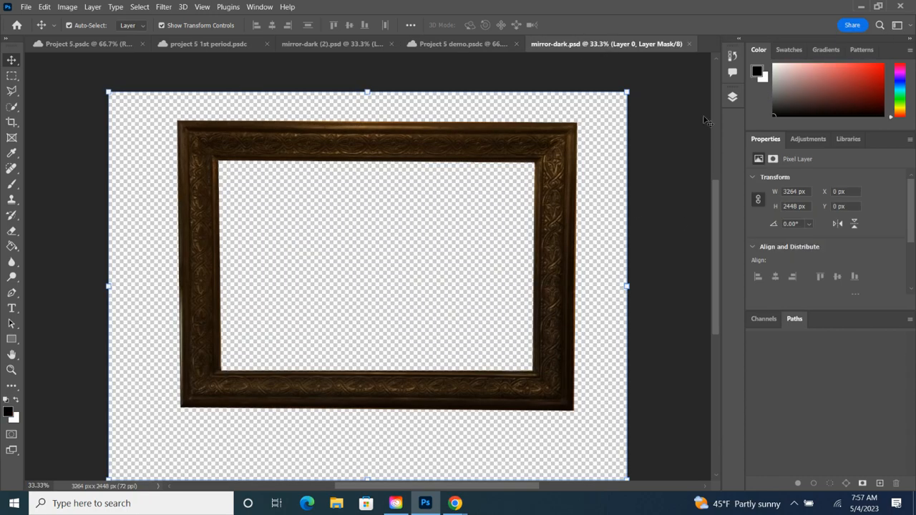
{"action": "left_click", "coordinate": [732, 96]}
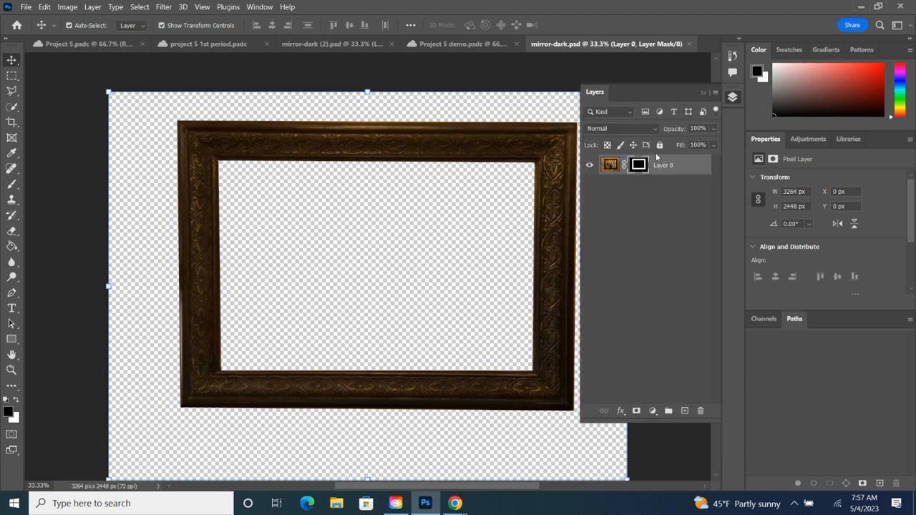
{"action": "left_click", "coordinate": [70, 9]}
{"action": "mouse_move", "coordinate": [79, 36]}
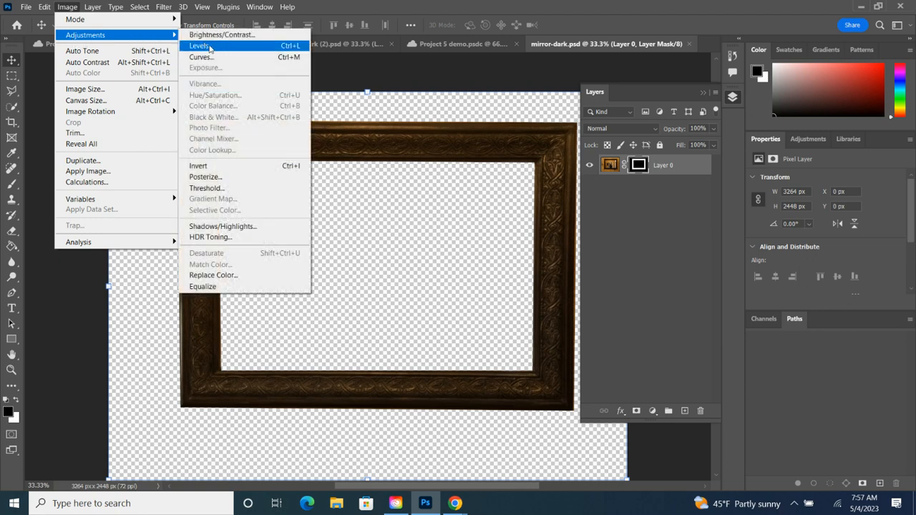
{"action": "left_click", "coordinate": [430, 141]}
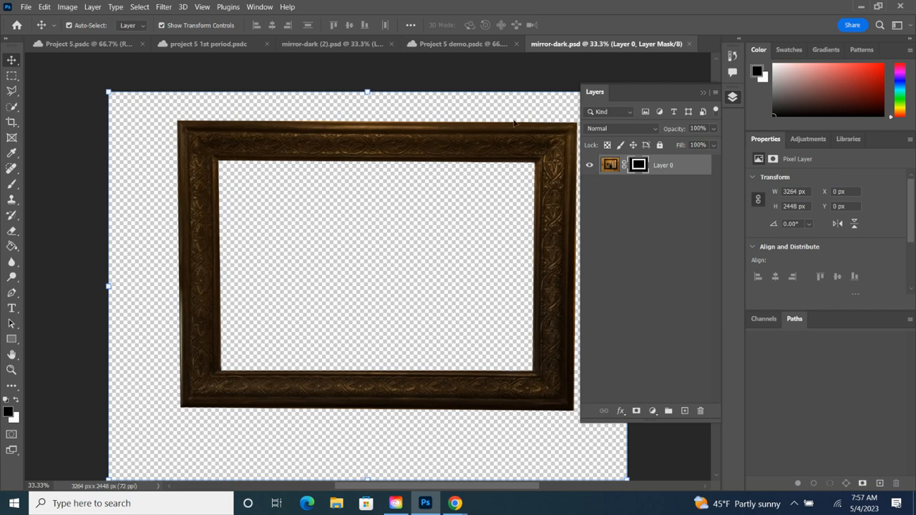
Make the image of Layer 0 the active target instead of its layer mask.
{"action": "left_click", "coordinate": [690, 166]}
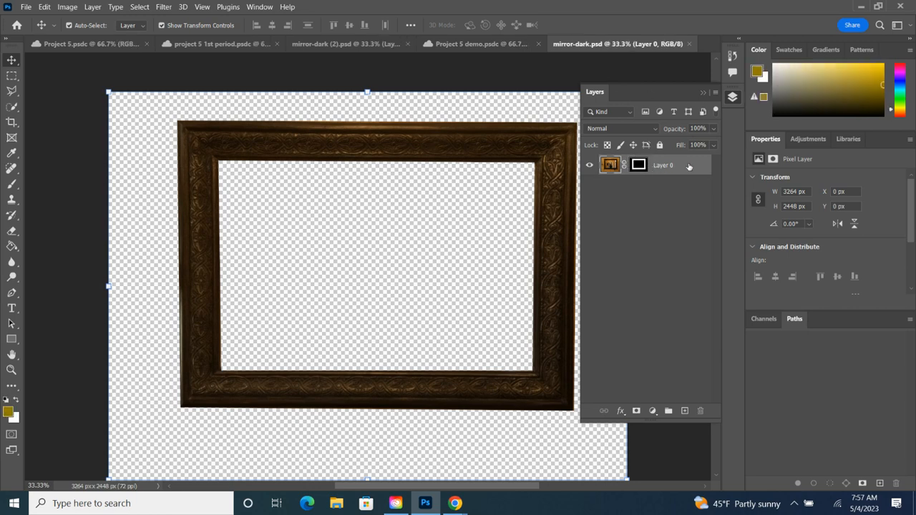
{"action": "left_click", "coordinate": [640, 166]}
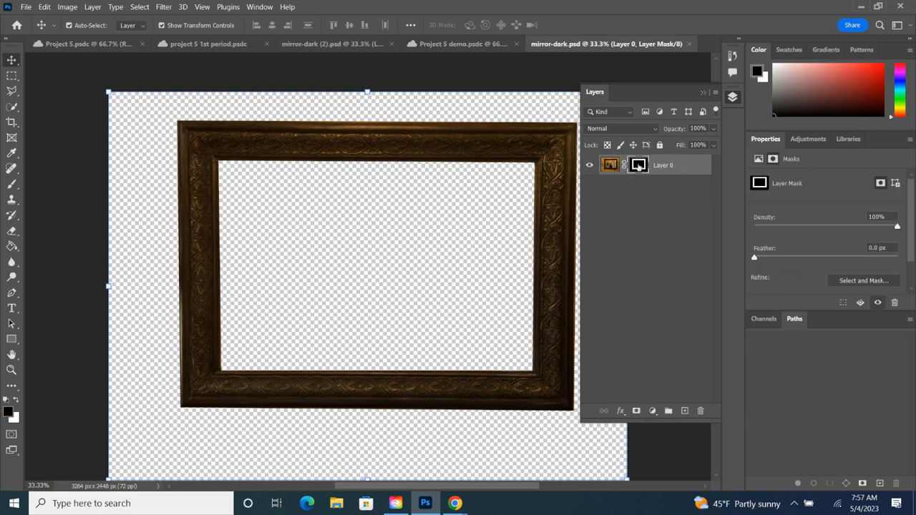
{"action": "left_click", "coordinate": [660, 167]}
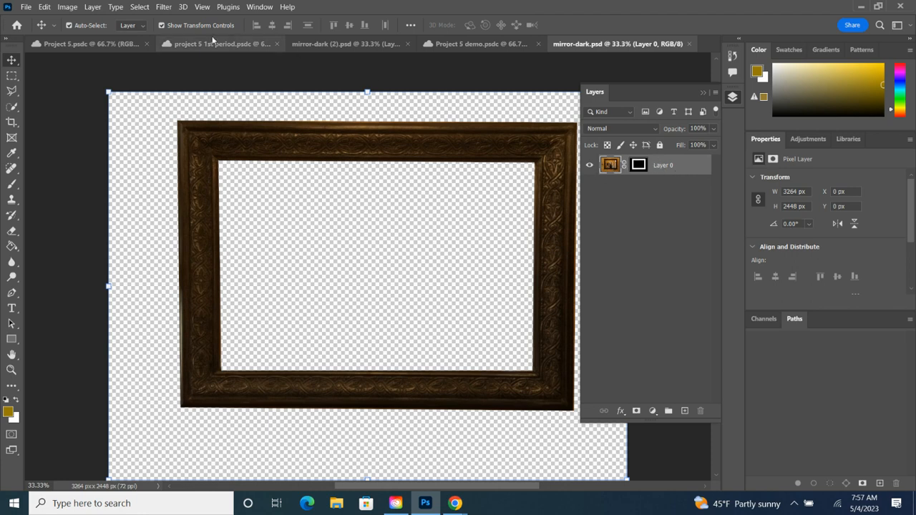
Recolour the frame gold with a Hue/Saturation adjustment, raising saturation to +62, shifting the hue slightly toward yellow and increasing lightness slightly.
{"action": "left_click", "coordinate": [67, 7]}
{"action": "mouse_move", "coordinate": [79, 36]}
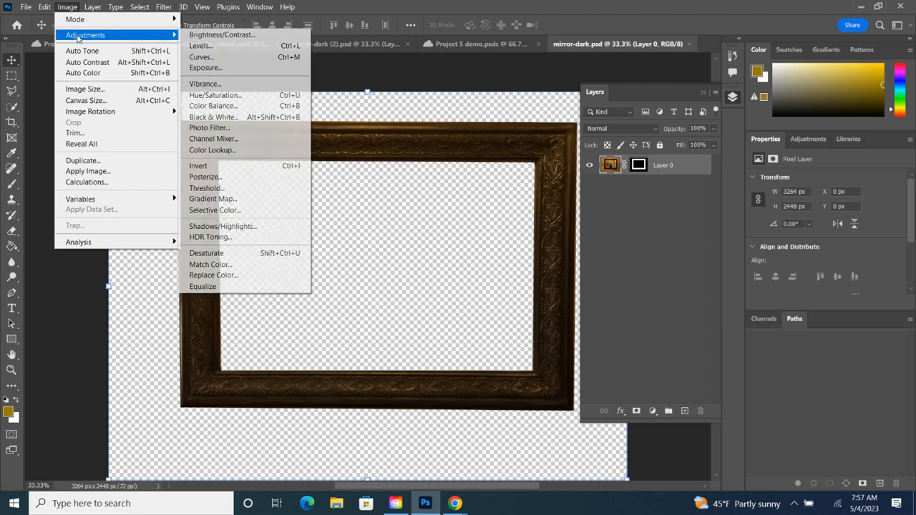
{"action": "left_click", "coordinate": [253, 95]}
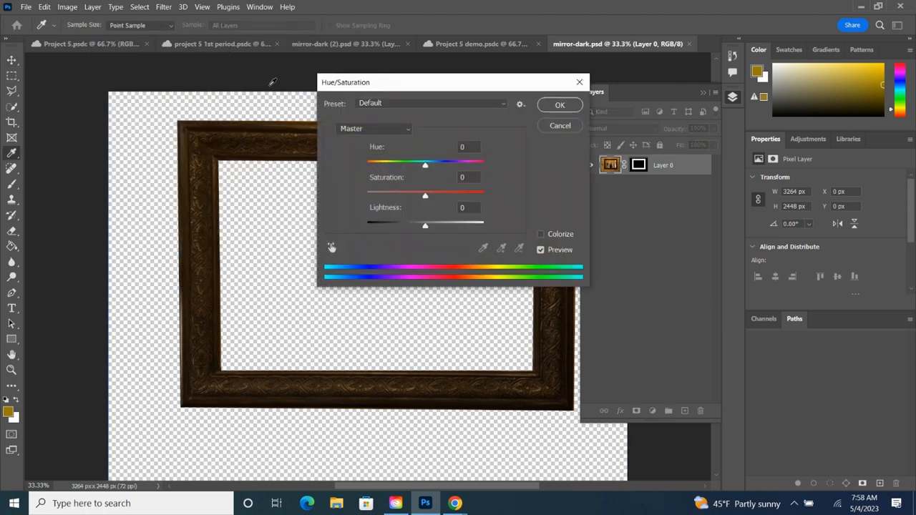
{"action": "left_click", "coordinate": [425, 166]}
{"action": "left_click_drag", "start_coordinate": [426, 197], "coordinate": [461, 195]}
{"action": "left_click_drag", "start_coordinate": [425, 227], "coordinate": [433, 227]}
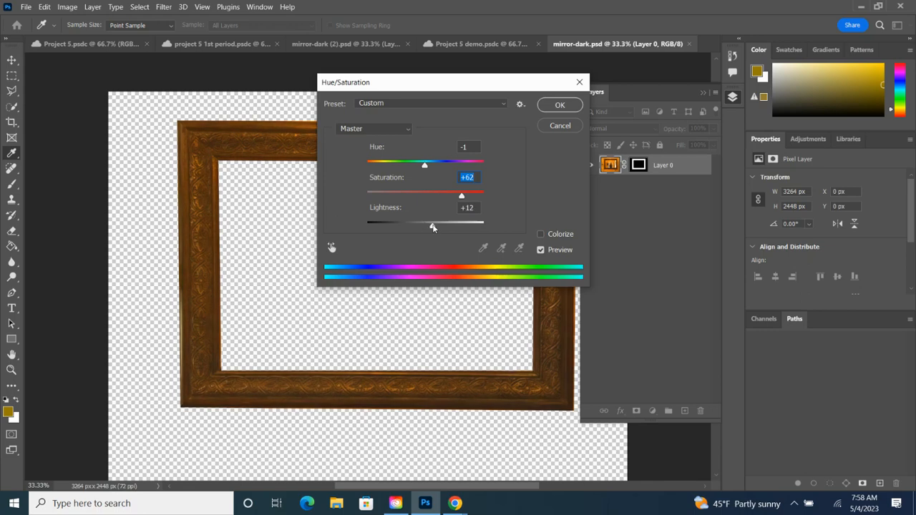
{"action": "mouse_move", "coordinate": [426, 169]}
{"action": "left_mouse_down"}
{"action": "mouse_move", "coordinate": [389, 171]}
{"action": "mouse_move", "coordinate": [494, 170]}
{"action": "mouse_move", "coordinate": [454, 175]}
{"action": "mouse_move", "coordinate": [432, 164]}
{"action": "left_mouse_up"}
{"action": "left_click_drag", "start_coordinate": [432, 227], "coordinate": [434, 226]}
{"action": "left_click", "coordinate": [559, 105]}
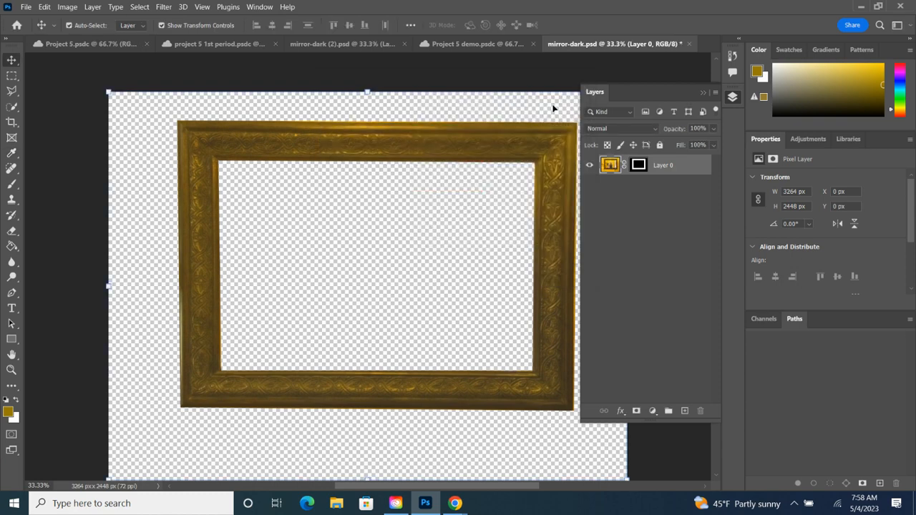
Deselect the layer and save the recoloured mirror-dark.psd file.
{"action": "left_click", "coordinate": [369, 72]}
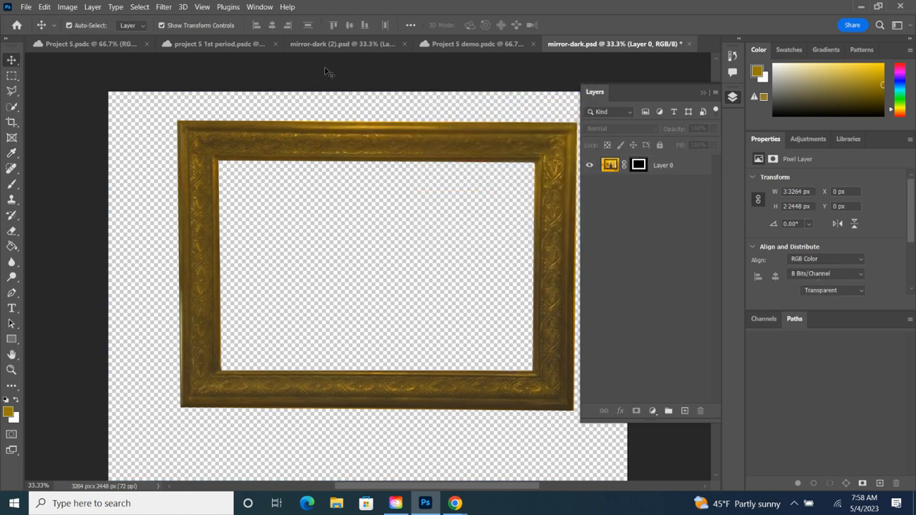
{"action": "left_click", "coordinate": [27, 7]}
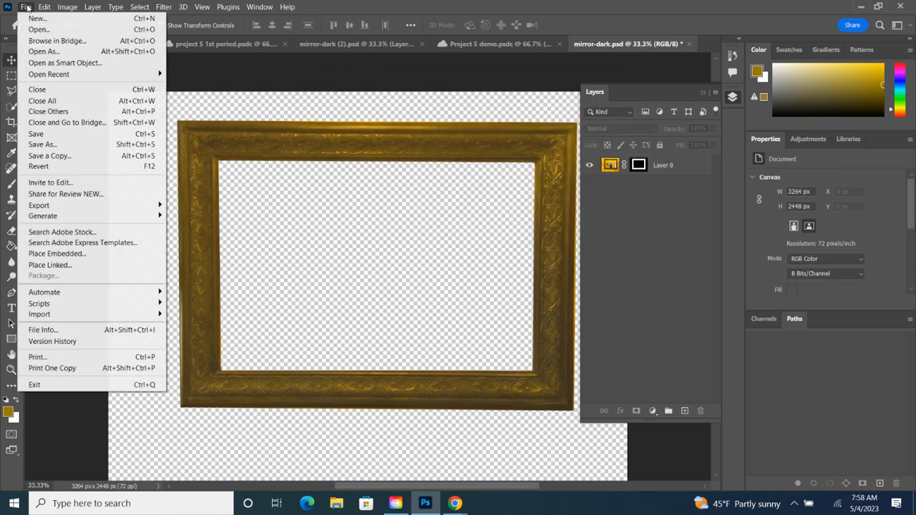
{"action": "left_click", "coordinate": [57, 135]}
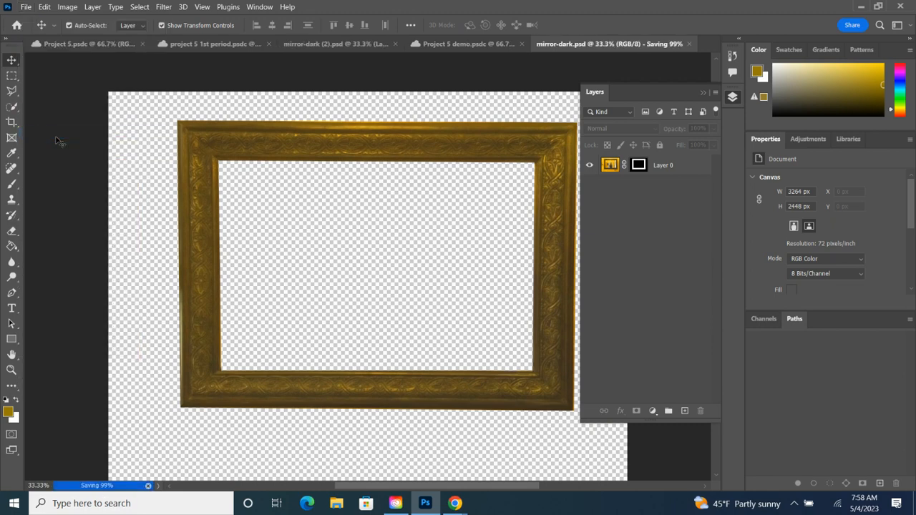
Return to the Project 5 demo composite and save it with the updated linked frame.
{"action": "left_click", "coordinate": [470, 46]}
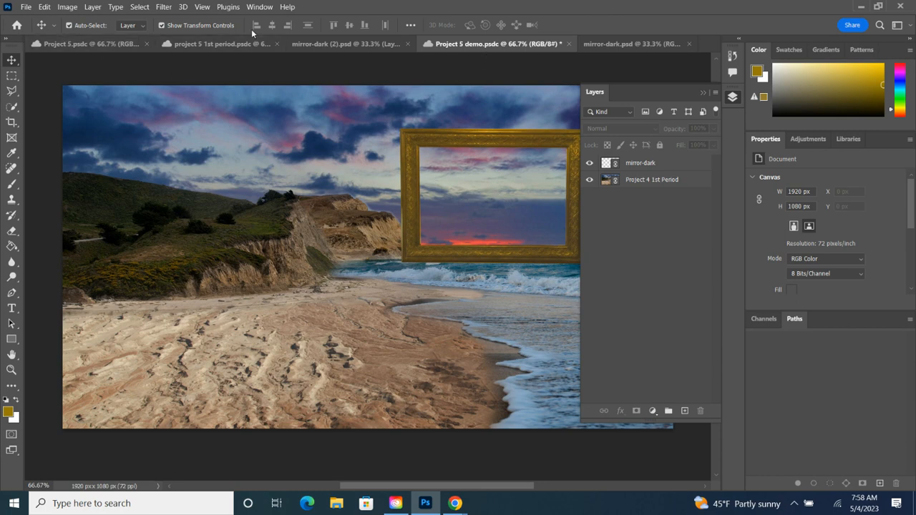
{"action": "left_click", "coordinate": [25, 6]}
{"action": "left_click", "coordinate": [38, 134]}
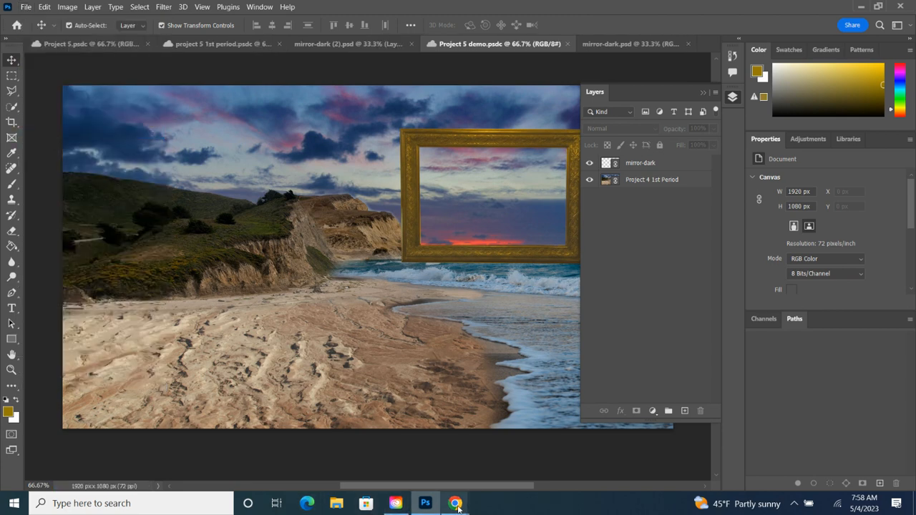
{"action": "mouse_move", "coordinate": [455, 504]}
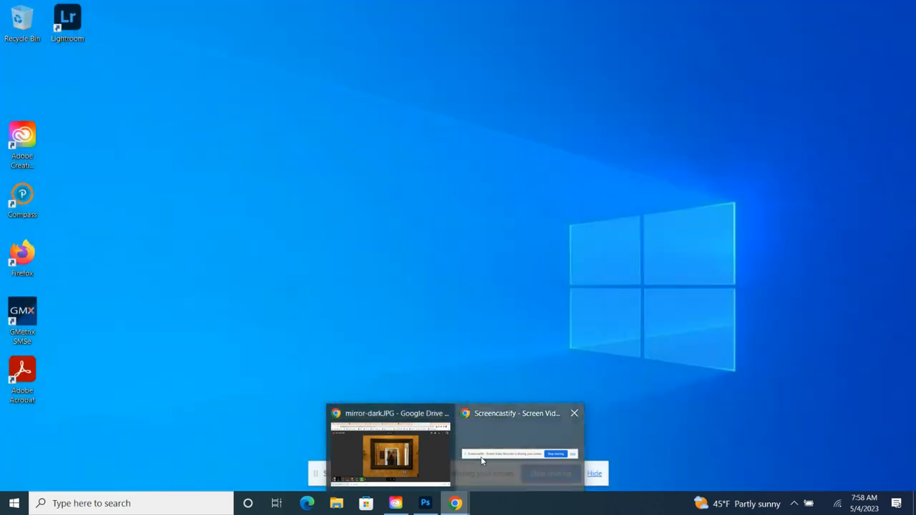